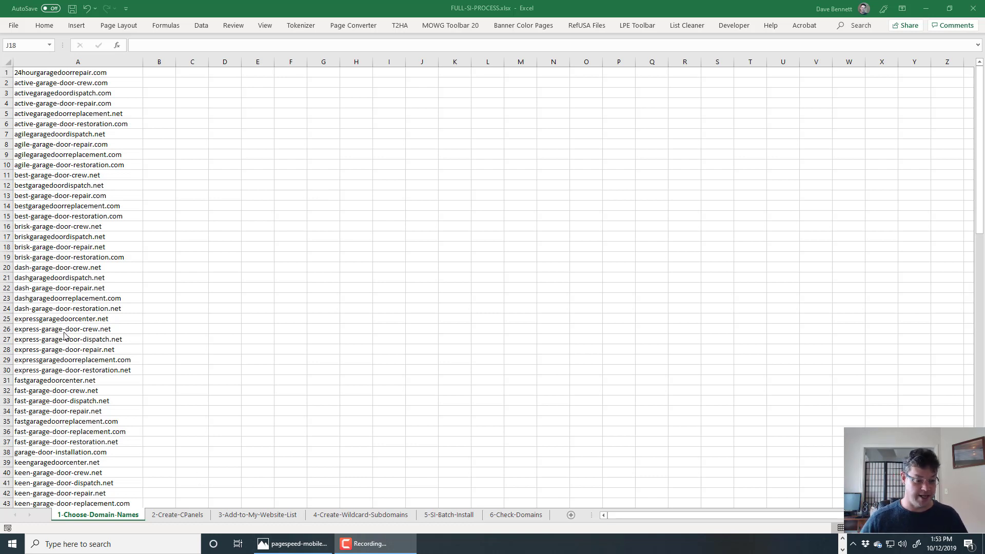
View the 2-Create-CPanels and 3-Add-to-My-Website-List sheets, ending on 2-Create-CPanels.
left_click(169, 515)
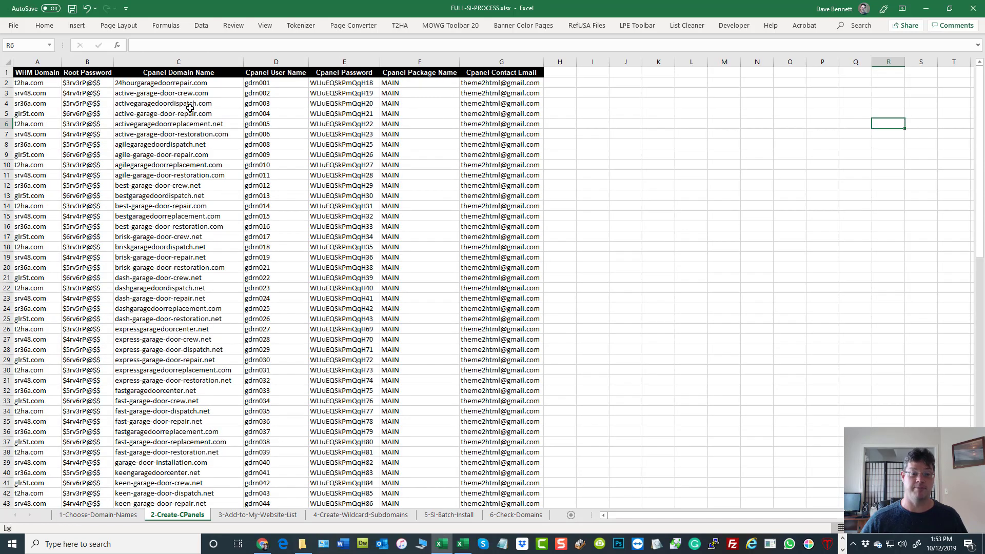
left_click(243, 517)
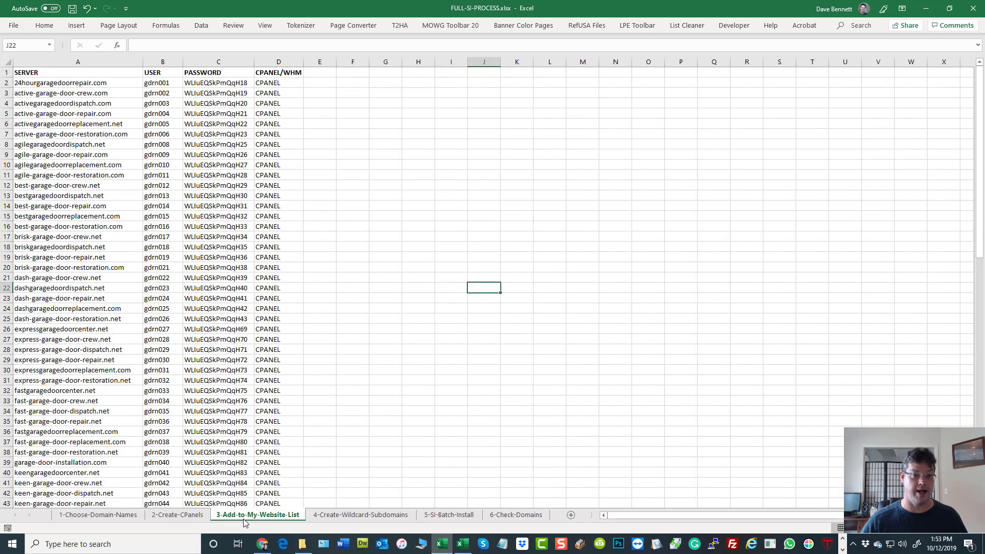
left_click(166, 518)
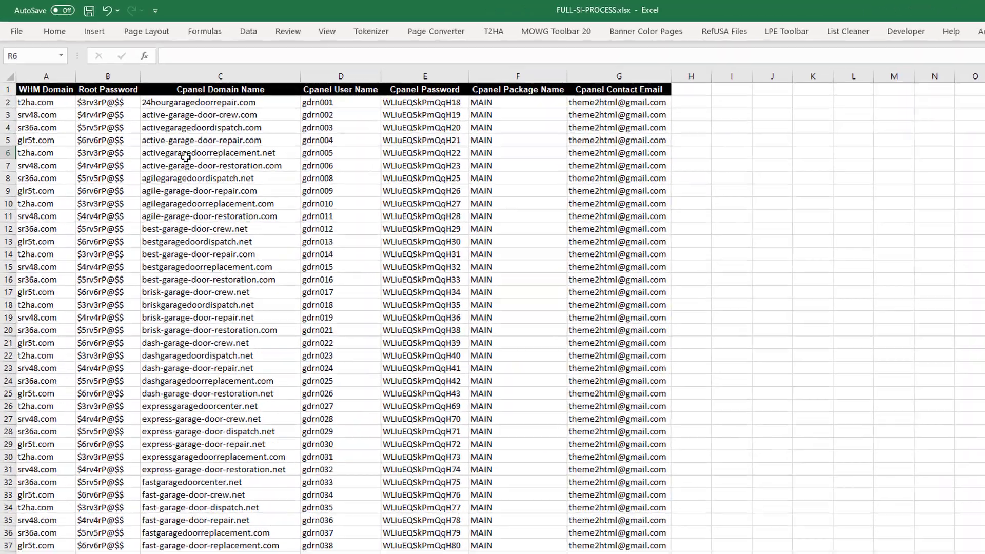
Select every entry in the Cpanel Domain Name column from C2 down.
left_click(155, 124)
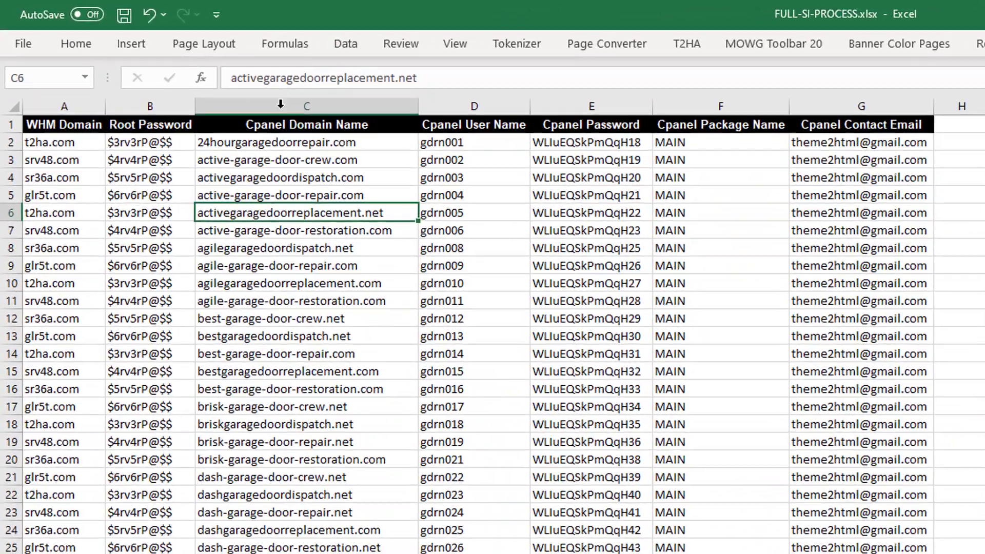
left_click(292, 146)
key("ctrl+shift+Down")
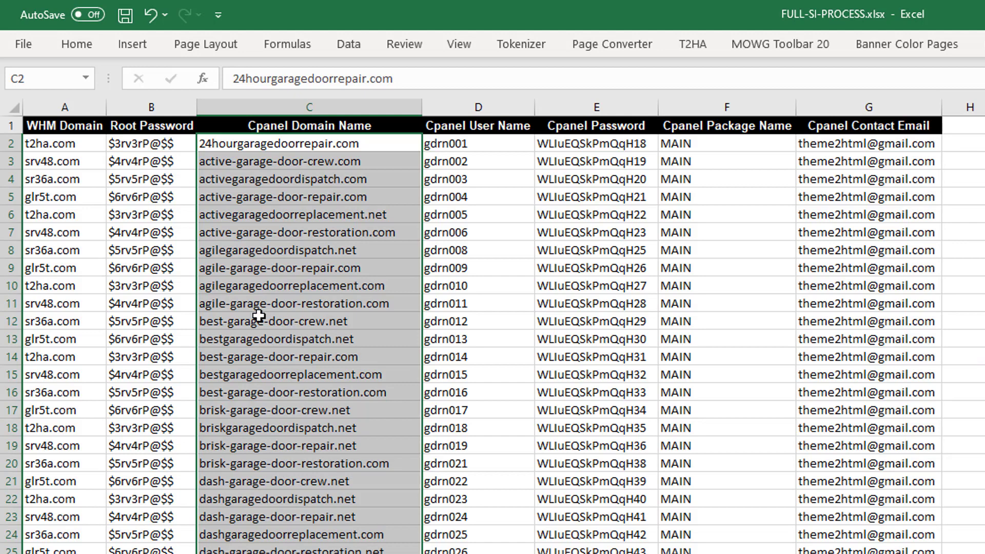
Highlight the WHM Domain and Root Password entries, followed by the Cpanel Domain Name entries from C2 to C24, and clear the selection.
left_click(61, 149)
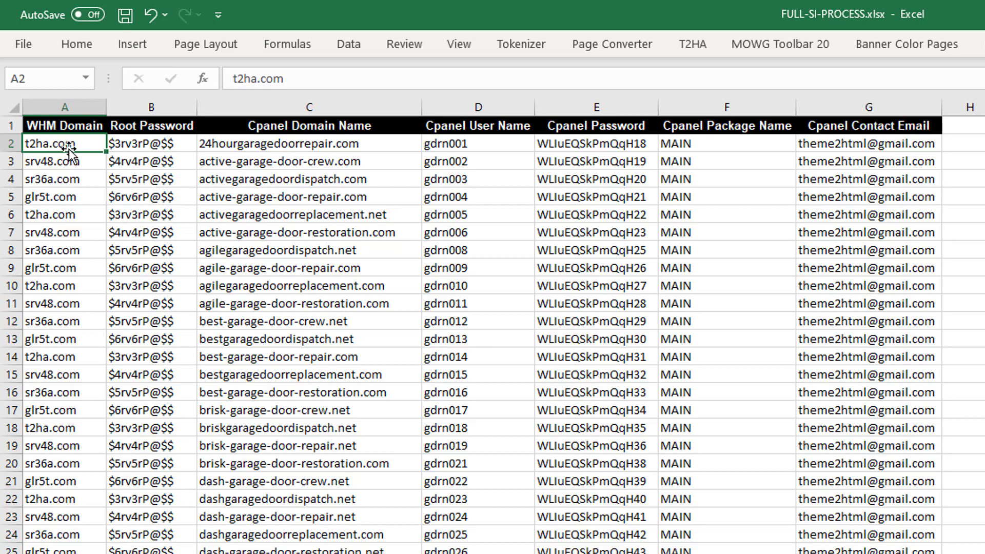
left_click(128, 144)
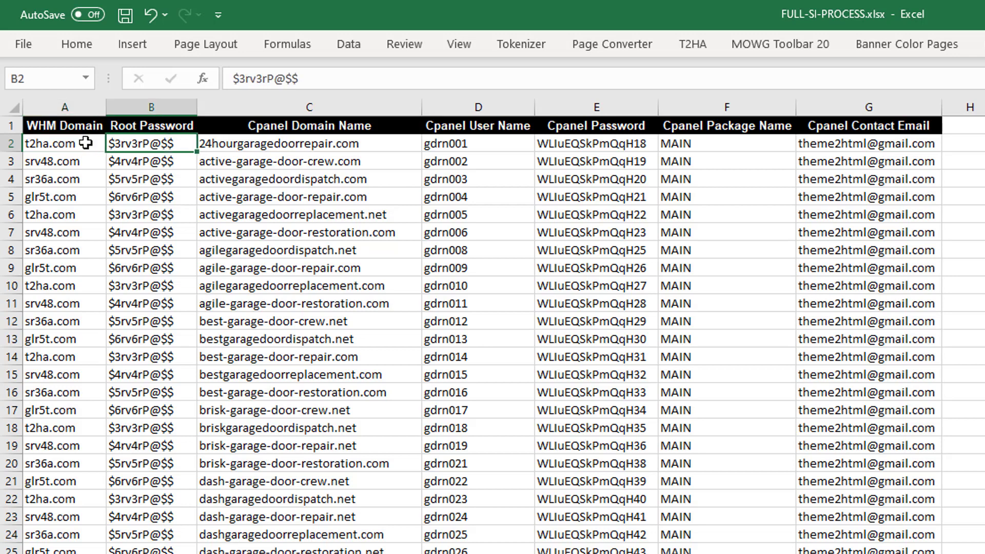
left_click(83, 143)
left_click_drag(139, 153, 66, 551)
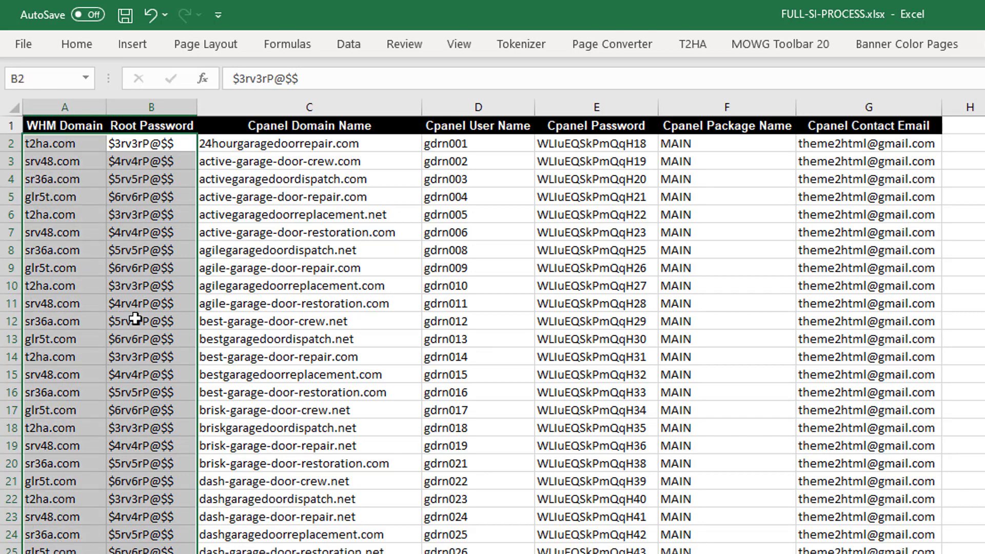
left_click(984, 375)
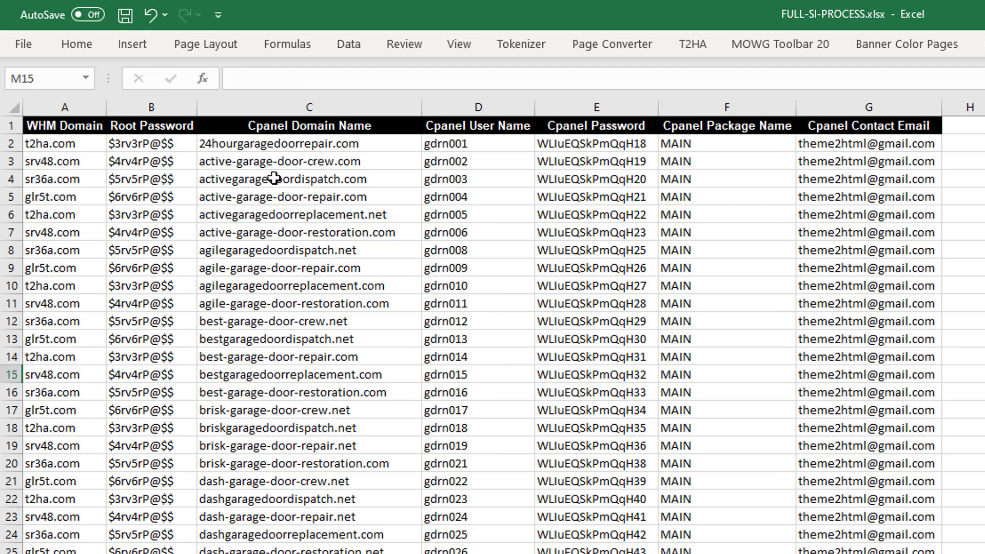
left_click_drag(307, 144, 328, 521)
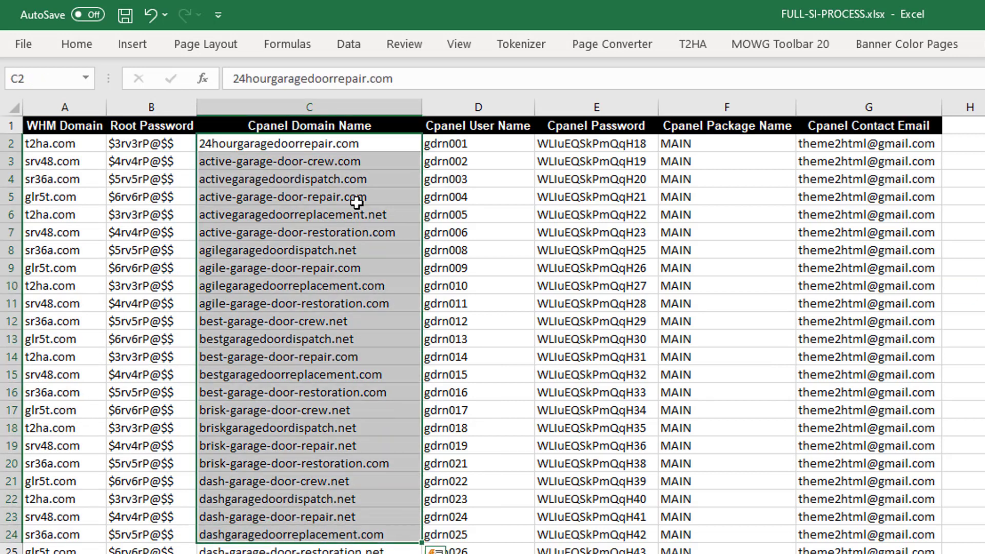
left_click(984, 232)
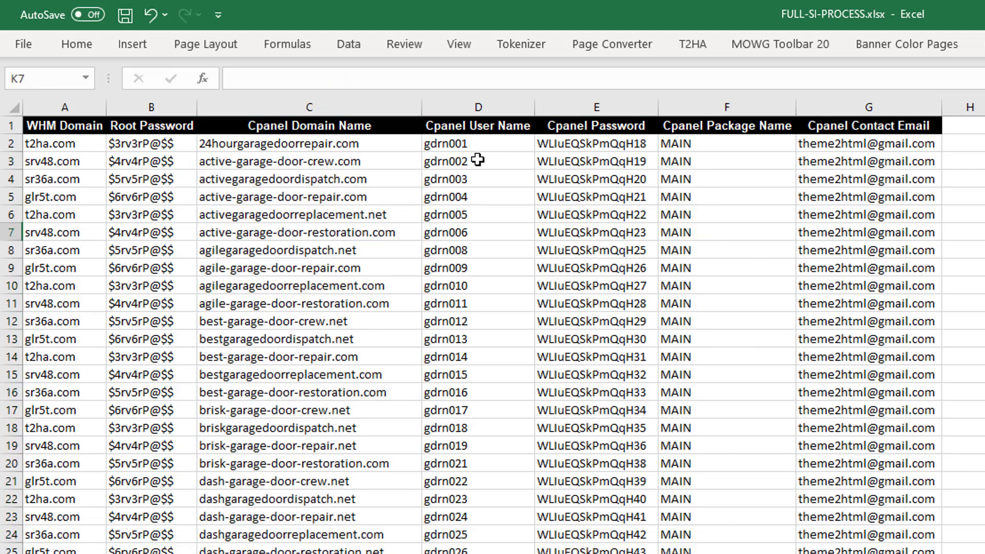
Fill the Cpanel User Name column down from D2 as a consecutively numbered series.
left_click(471, 145)
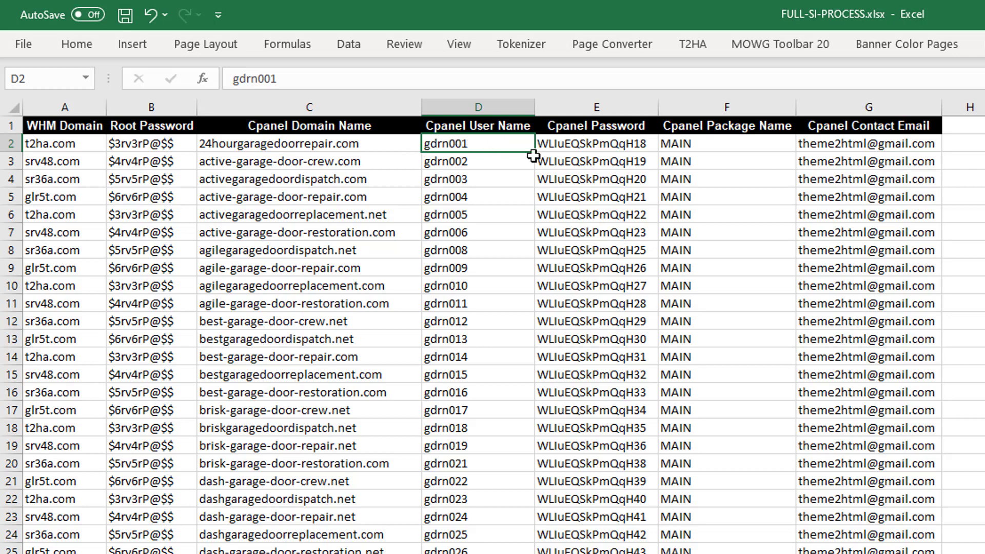
left_click_drag(533, 152, 532, 539)
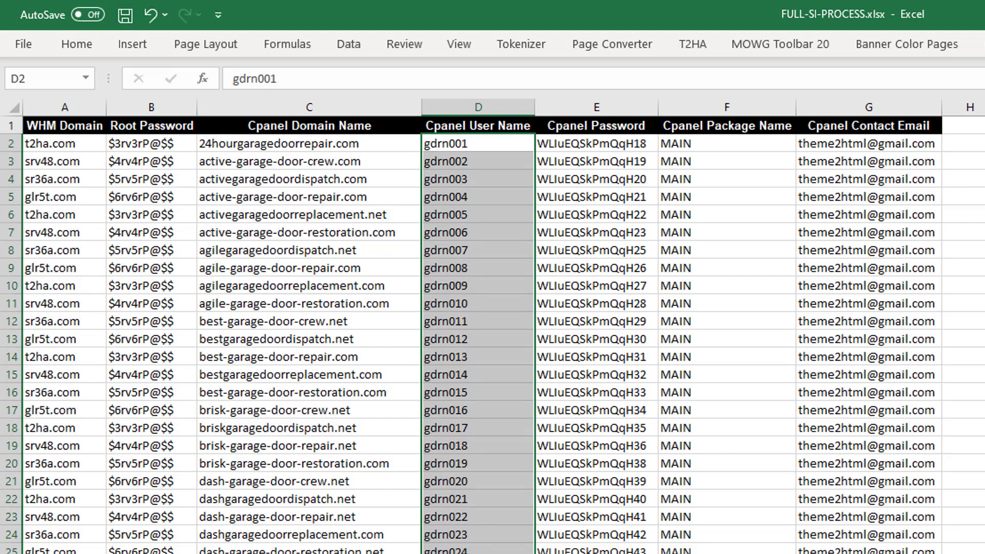
scroll(492, 333, "down", 2)
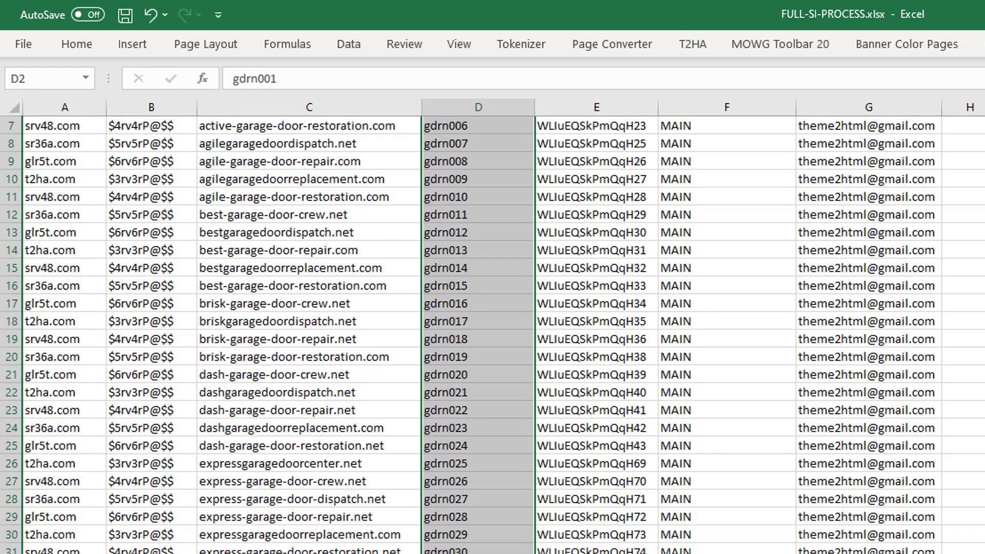
scroll(493, 333, "up", 2)
left_click(982, 250)
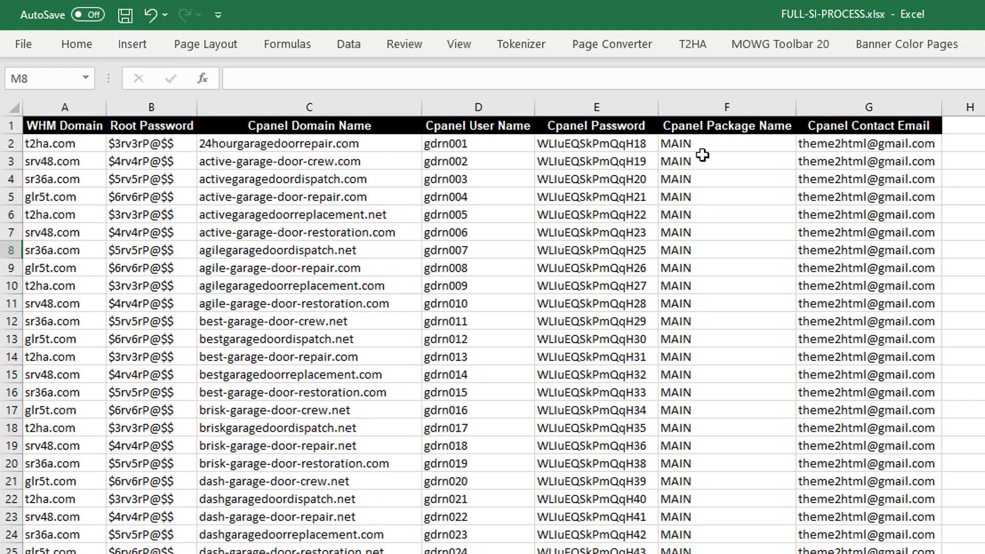
Fill the Cpanel Password column from E2 down to E12 as a consecutively numbered series and save the workbook.
left_click(585, 145)
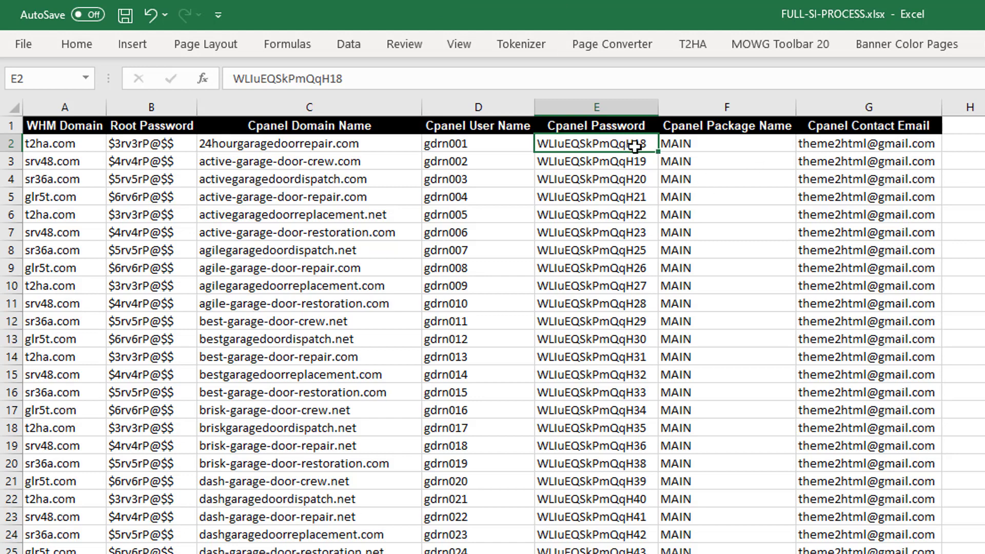
scroll(591, 484, "down", 3)
scroll(590, 485, "up", 3)
left_click_drag(657, 152, 658, 330)
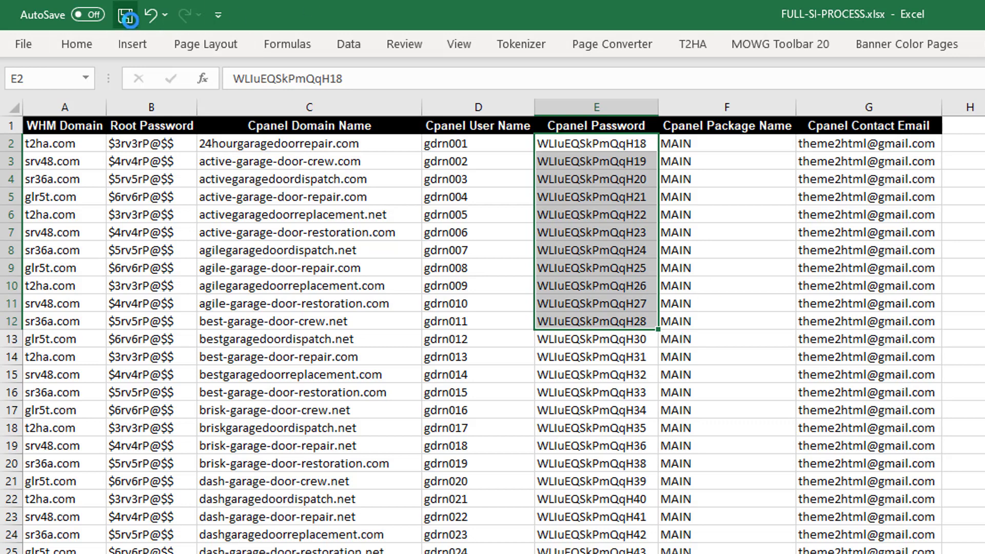
left_click(128, 19)
left_click(982, 232)
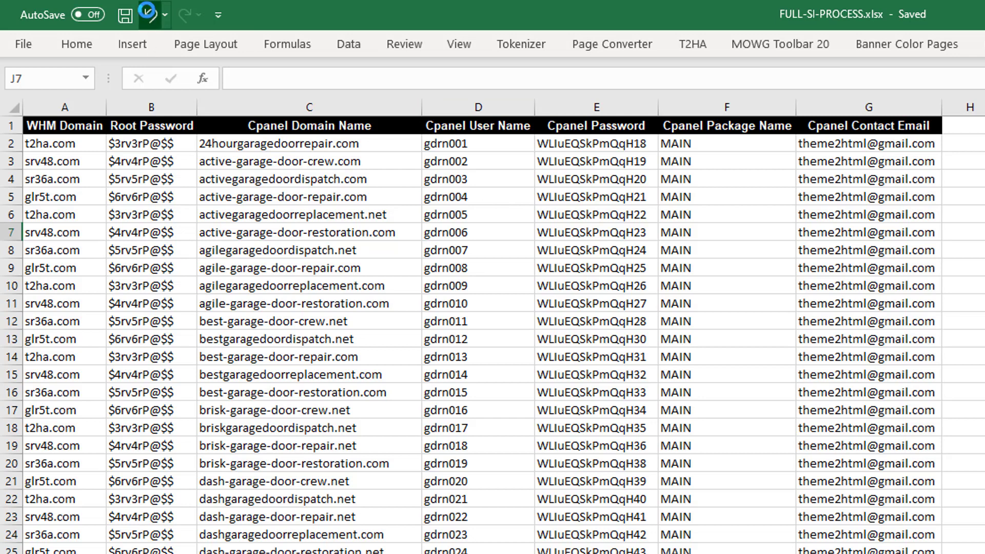
Undo the password and user name fills and save the workbook.
left_click(147, 11)
left_click(147, 12)
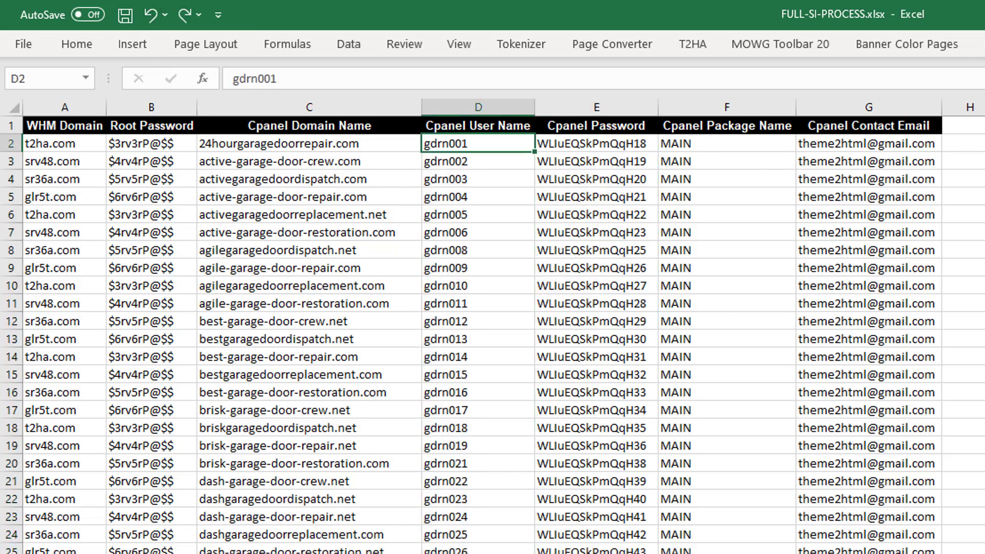
left_click(982, 214)
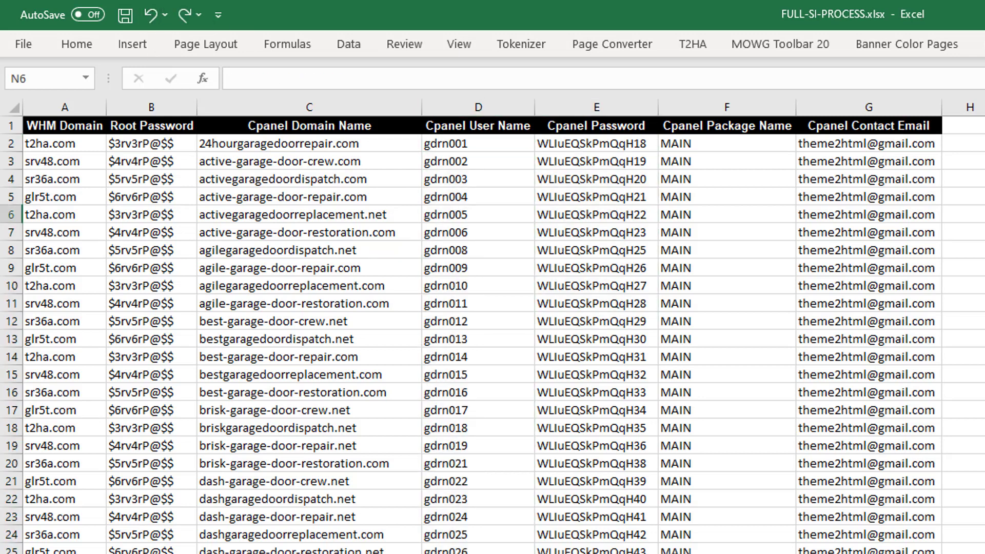
left_click(125, 15)
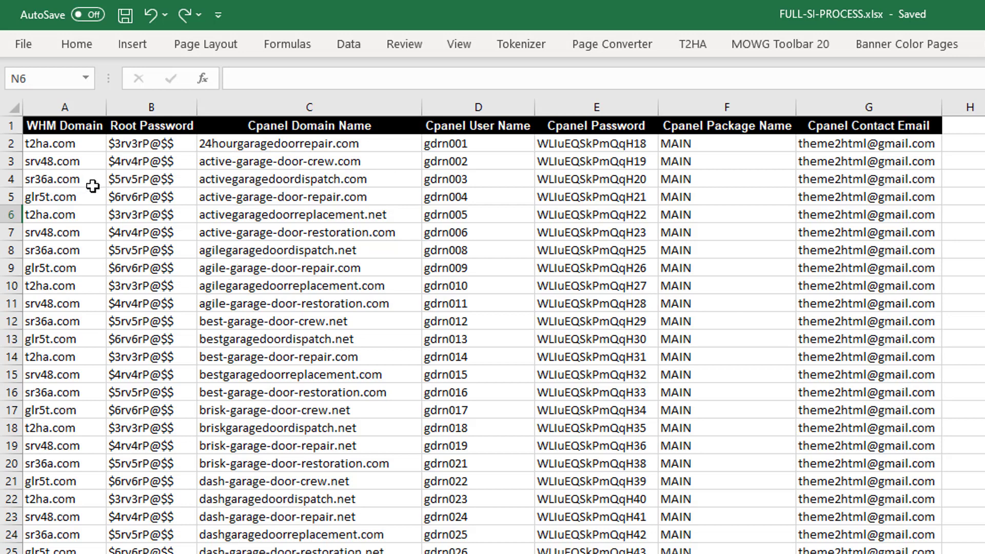
Review row 2 field by field, from the WHM Domain in A2 across to the Cpanel Package Name in F2.
left_click(72, 145)
left_click(139, 140)
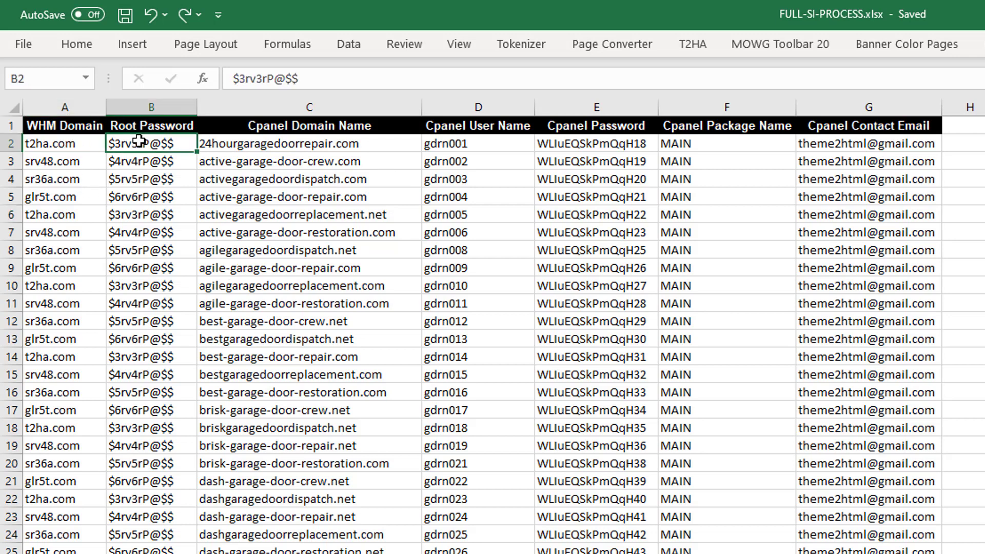
left_click(262, 143)
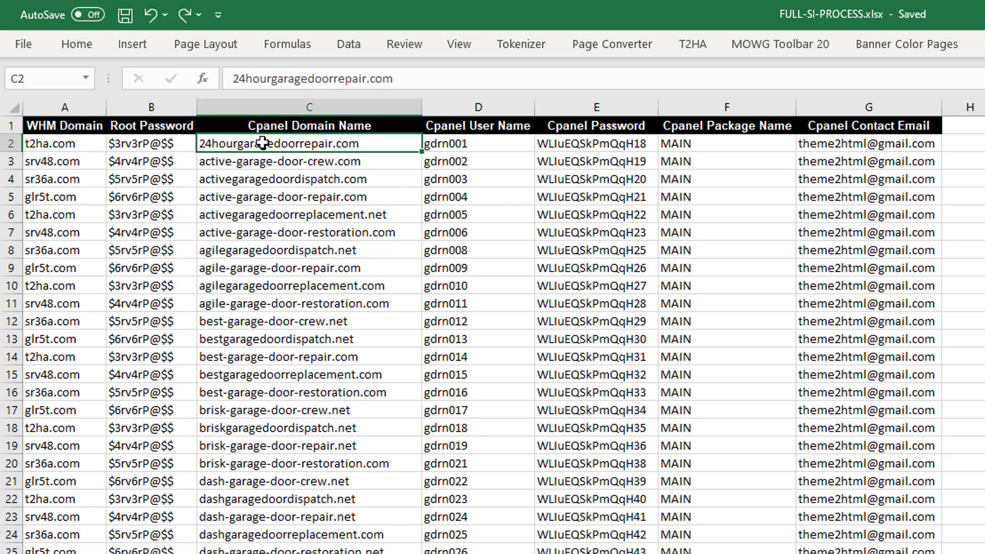
left_click(457, 148)
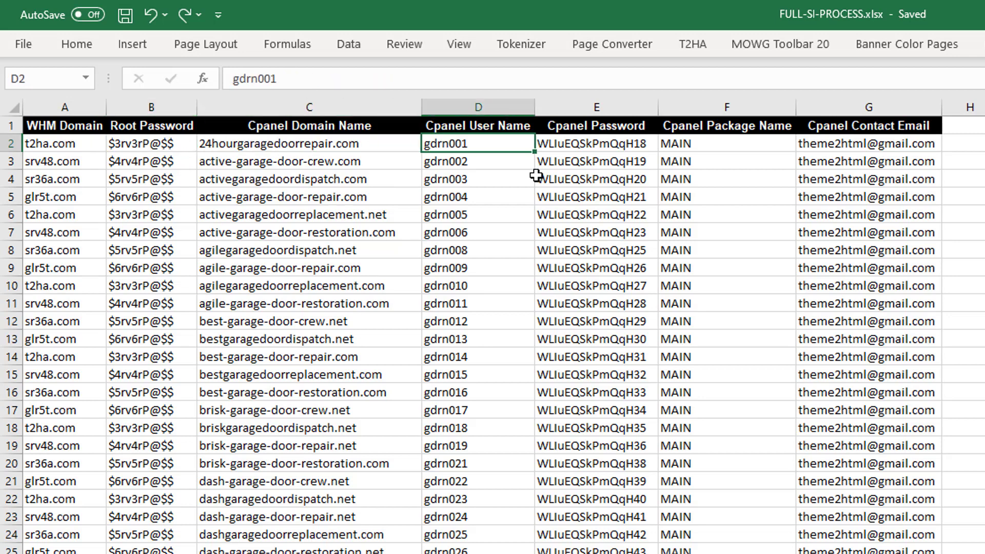
left_click(565, 147)
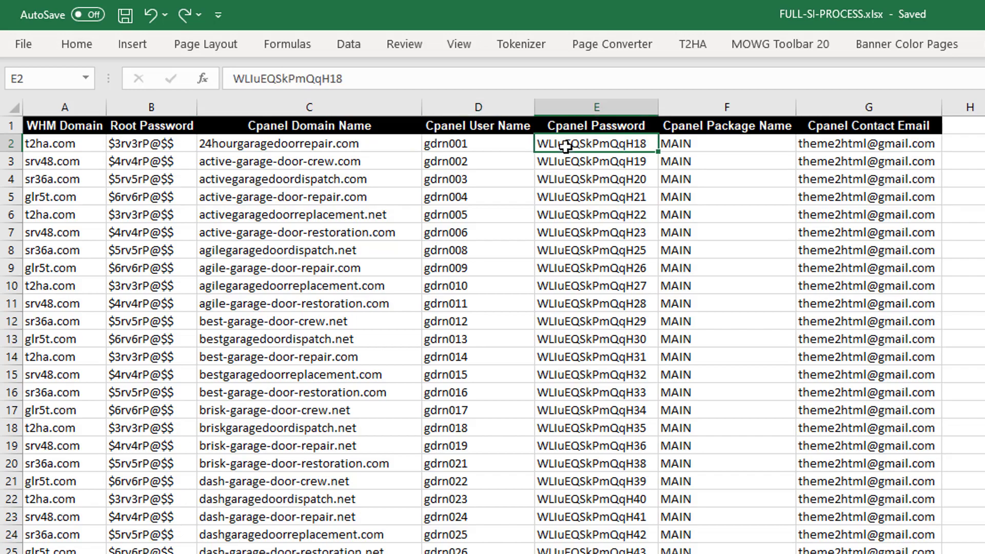
left_click(706, 146)
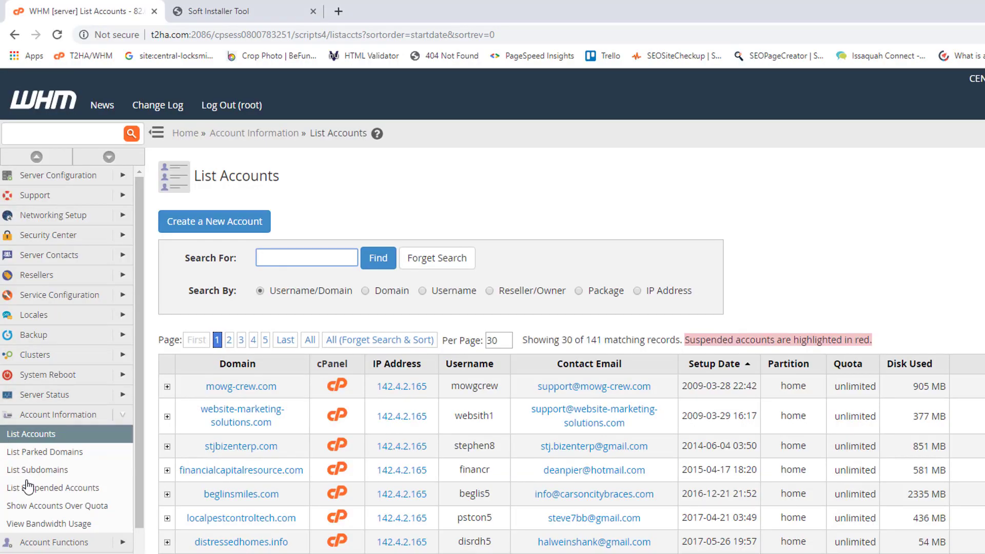
In WHM, find the MAIN package in the Edit a Package list and return to List Accounts.
scroll(37, 438, "down", 5)
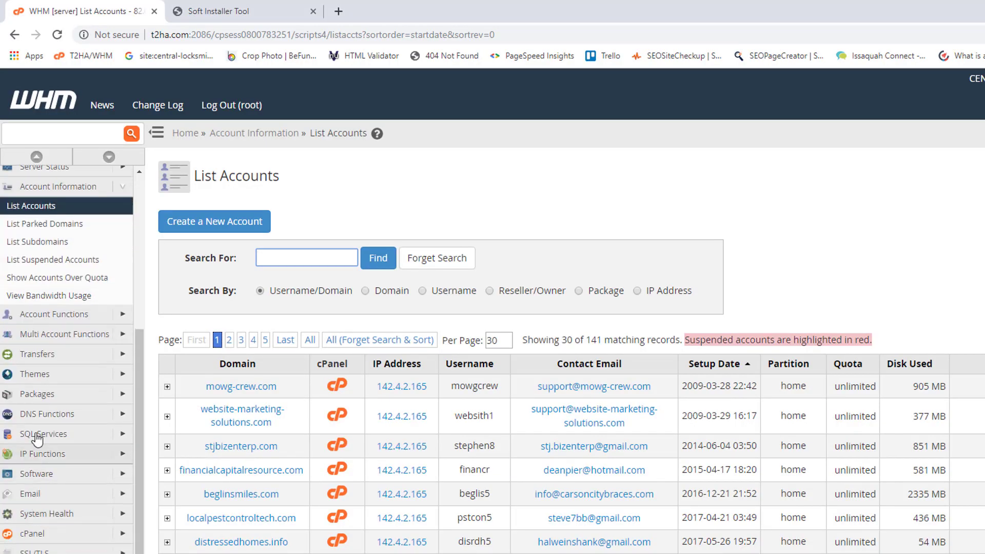
left_click(37, 393)
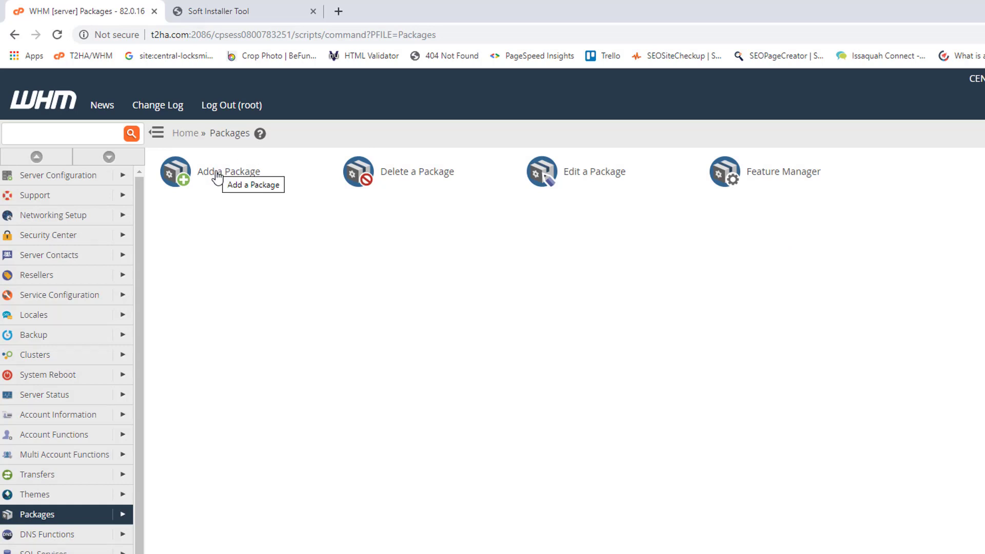
left_click(615, 174)
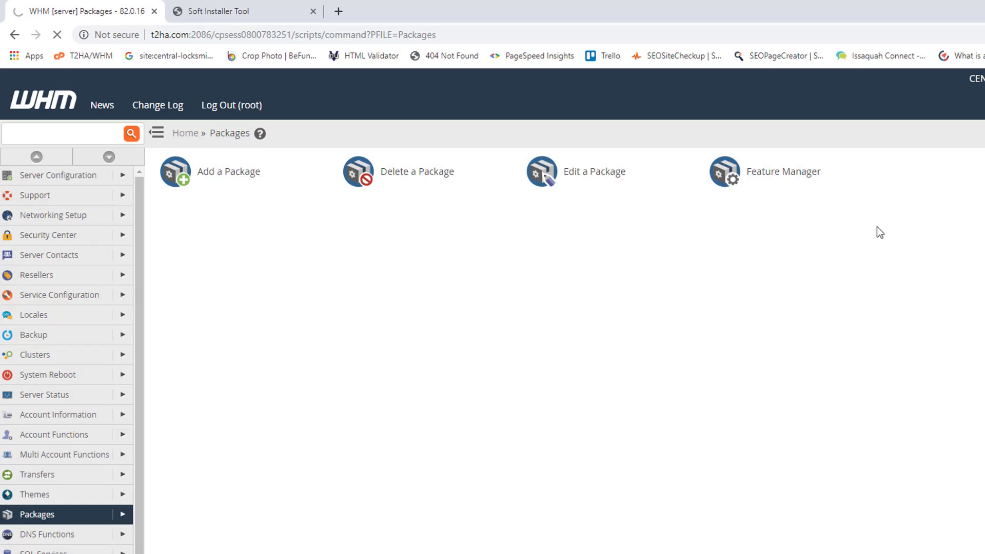
left_click(192, 275)
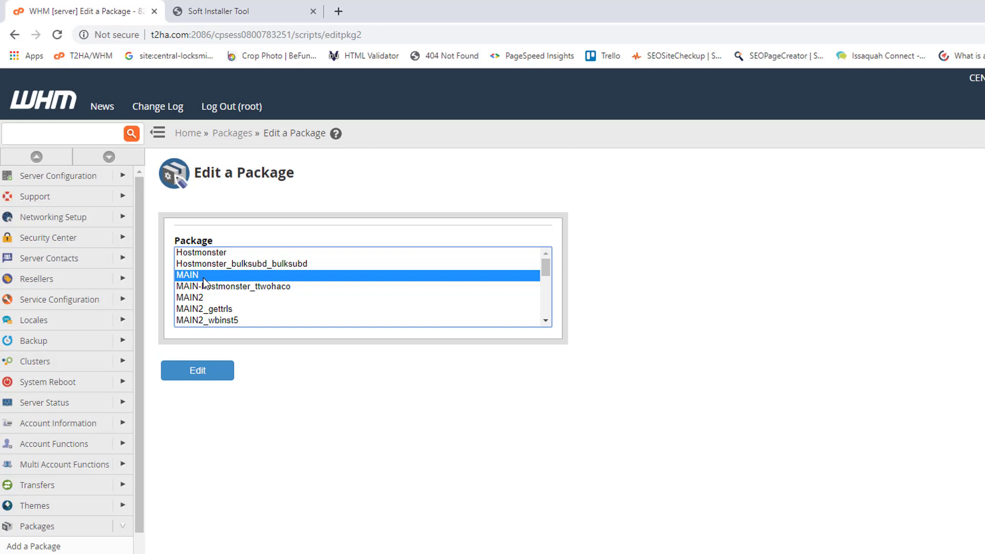
left_click(53, 423)
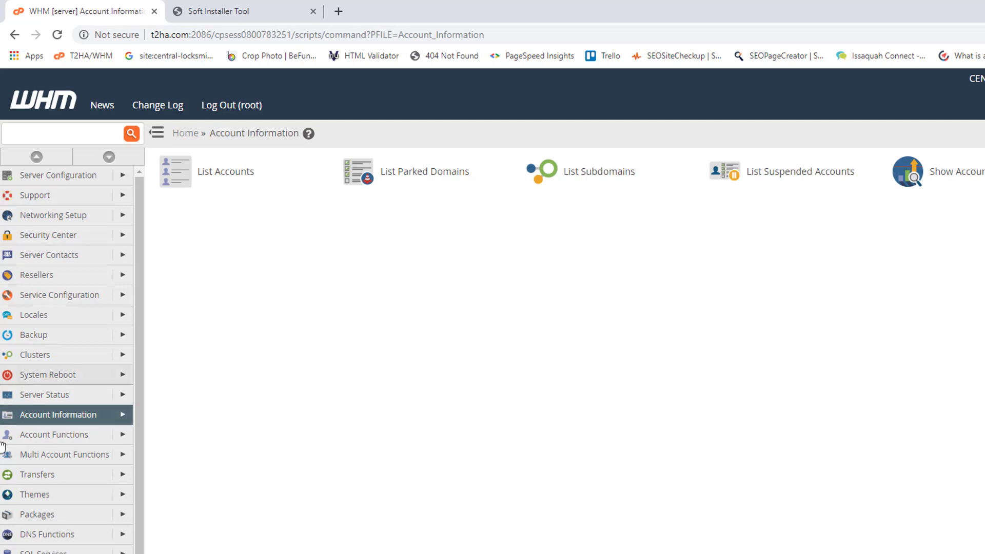
left_click(222, 177)
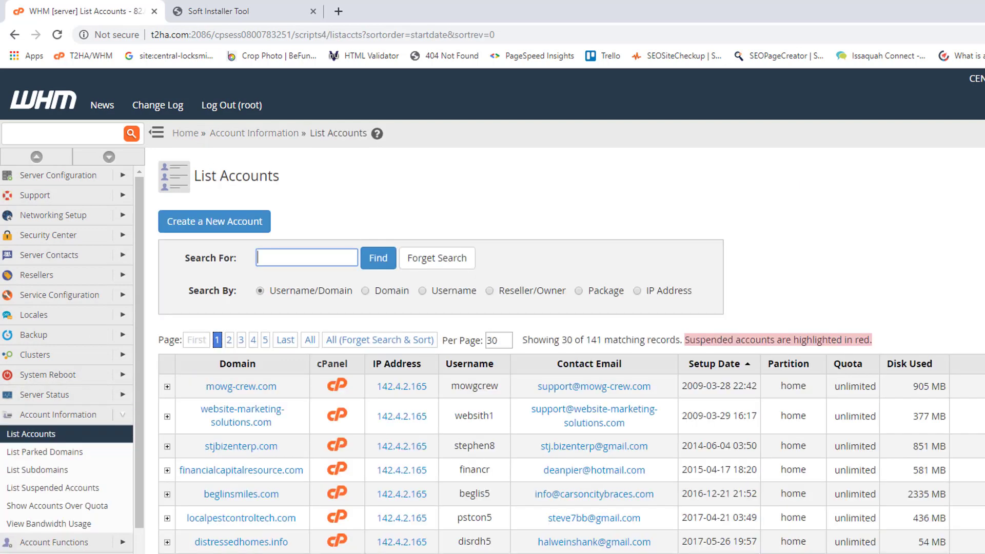
Switch back to Excel and check the Cpanel Contact Email entry in G2.
key("alt+Tab")
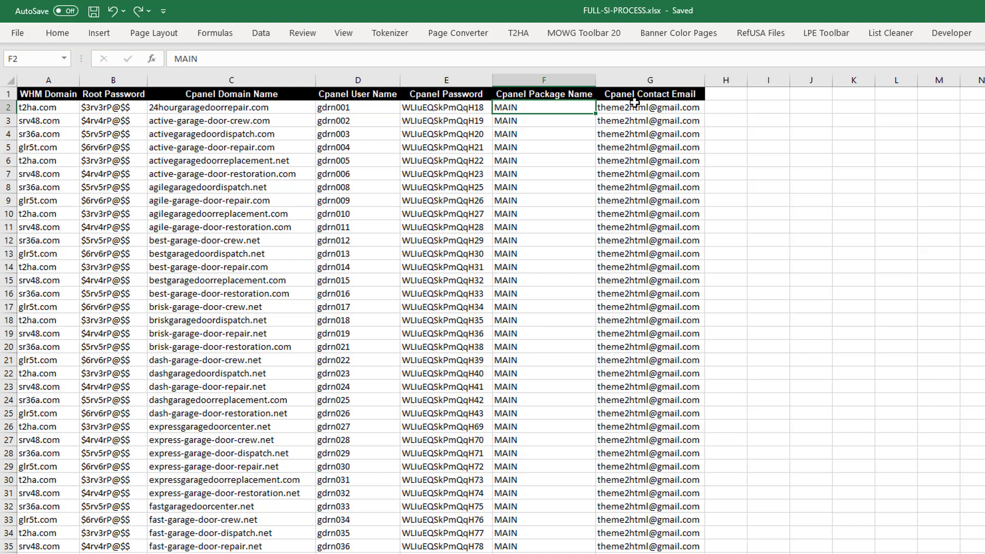
left_click(630, 109)
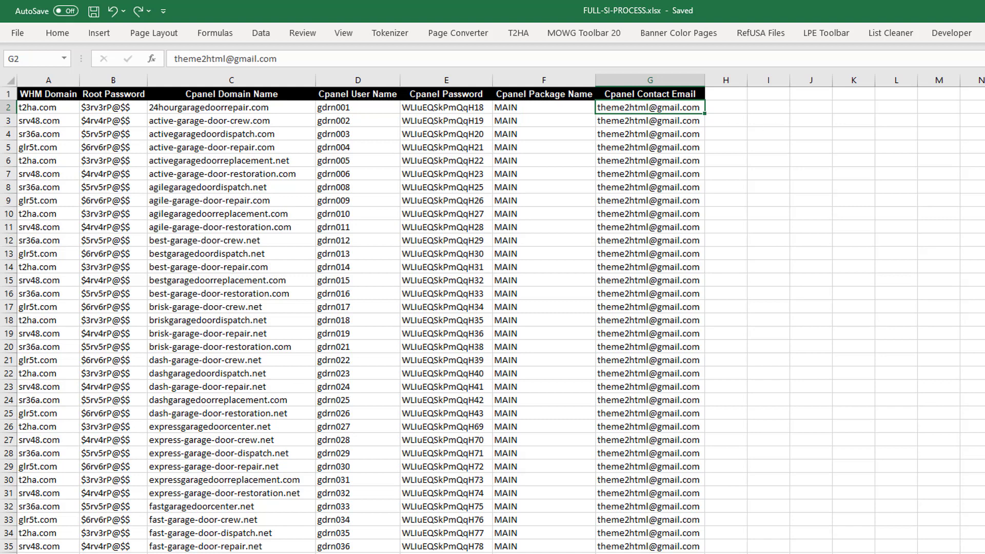
left_click(969, 216)
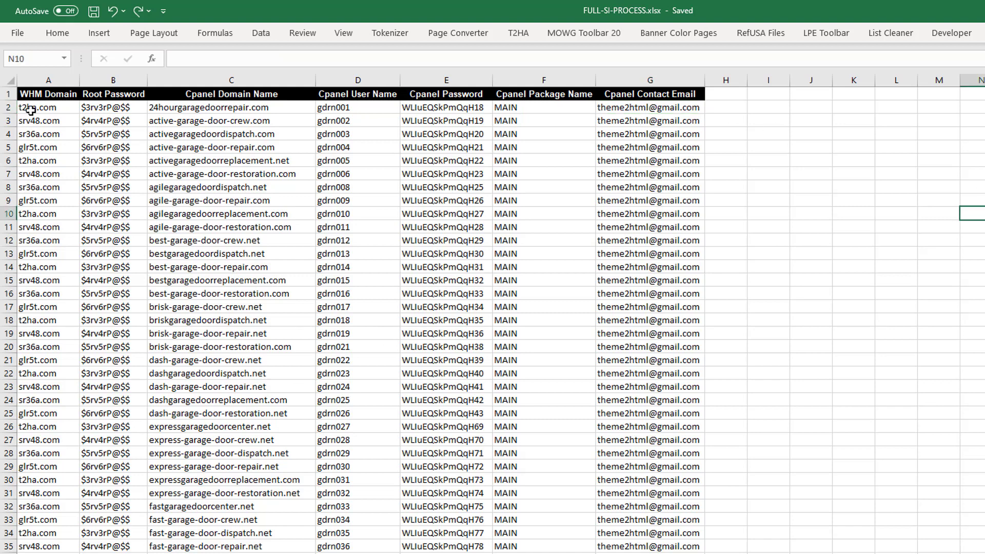
Review the full account entries in rows 2 and 3 and the Cpanel domain names in C2:C30.
left_click_drag(46, 105, 667, 108)
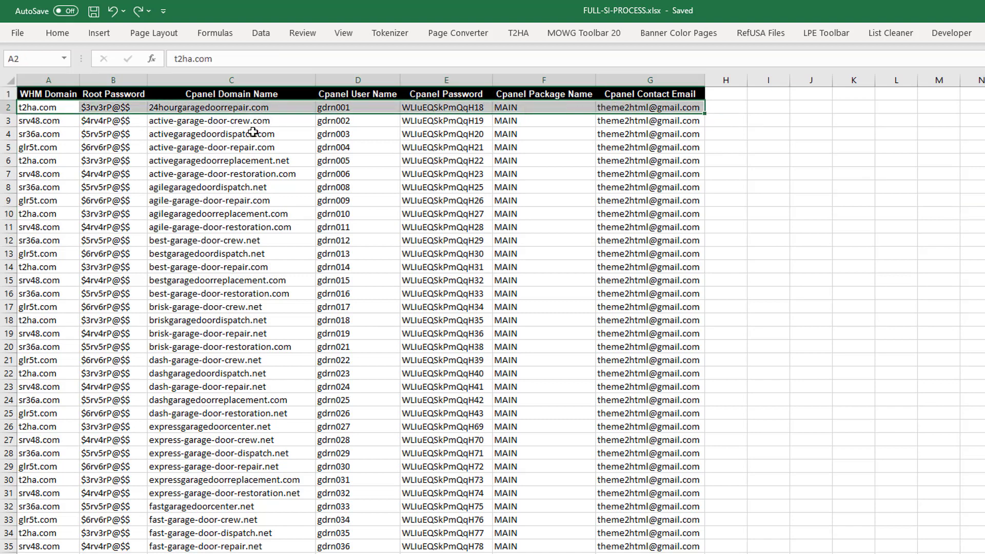
left_click(239, 110)
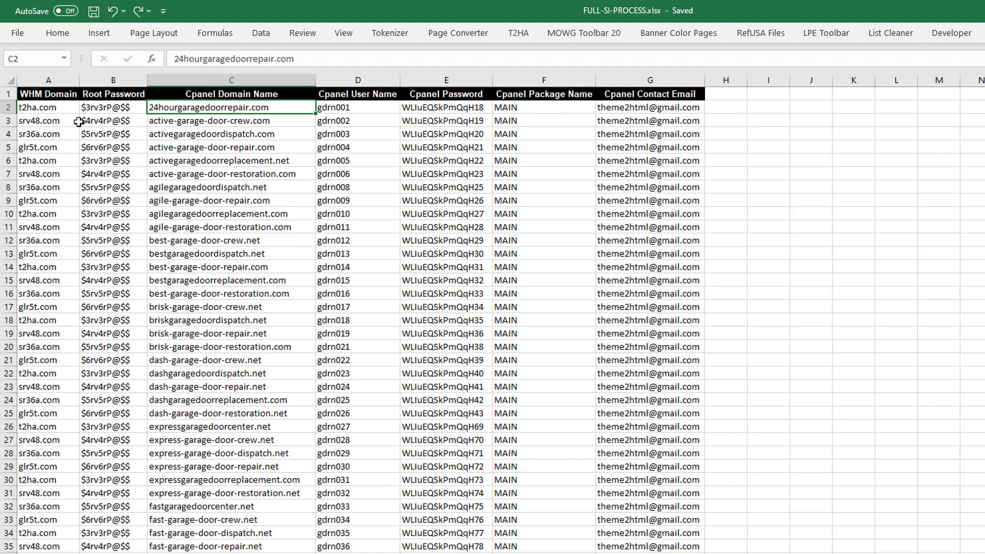
left_click_drag(65, 121, 632, 119)
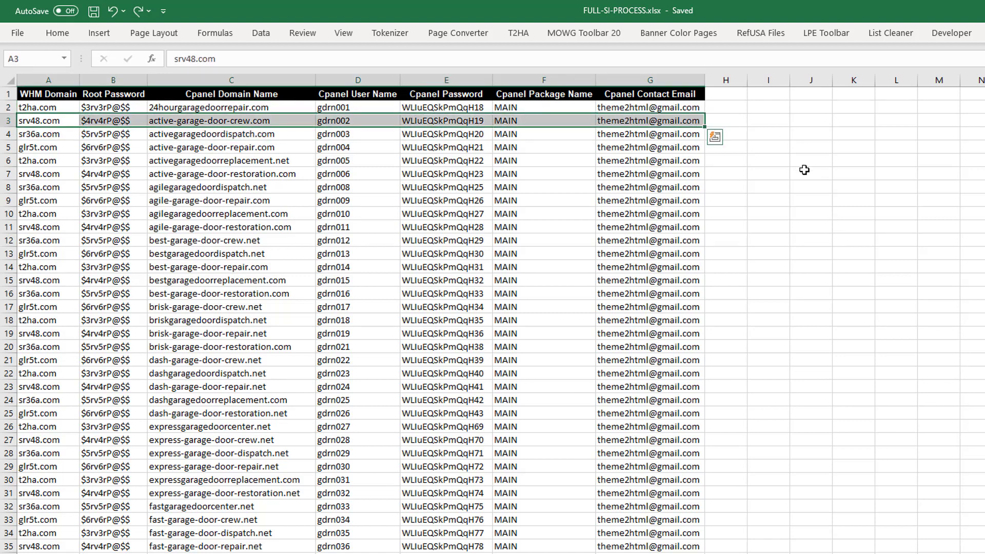
left_click(803, 172)
left_click_drag(205, 105, 267, 485)
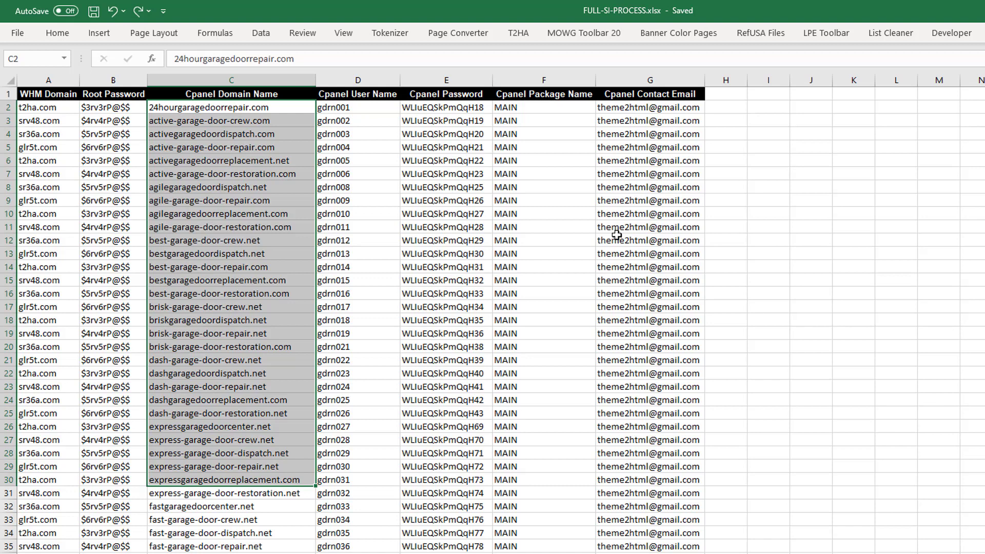
left_click(728, 120)
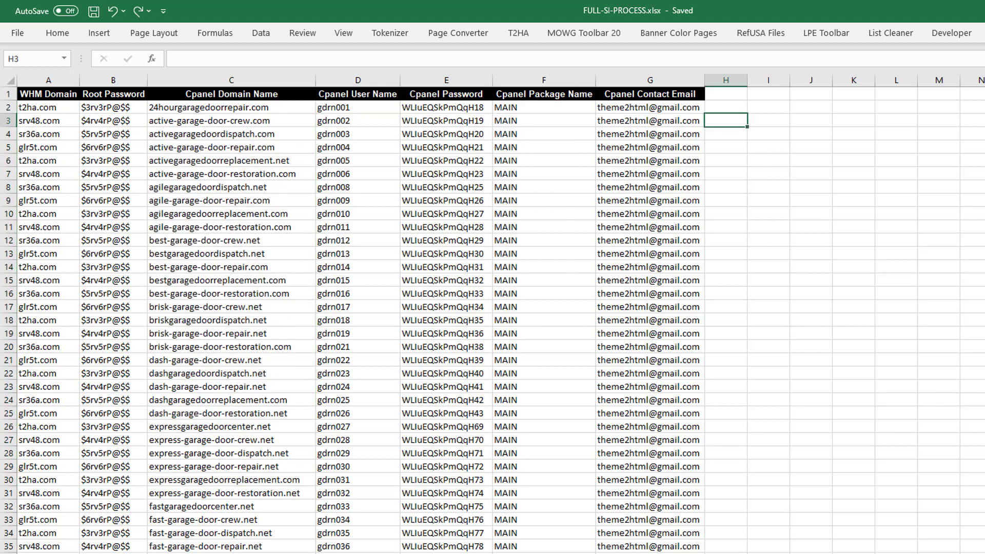
Switch to the Soft Installer Tool in Chrome, open the Cpanel account setup page and turn off Generate User Names.
key("alt+Tab")
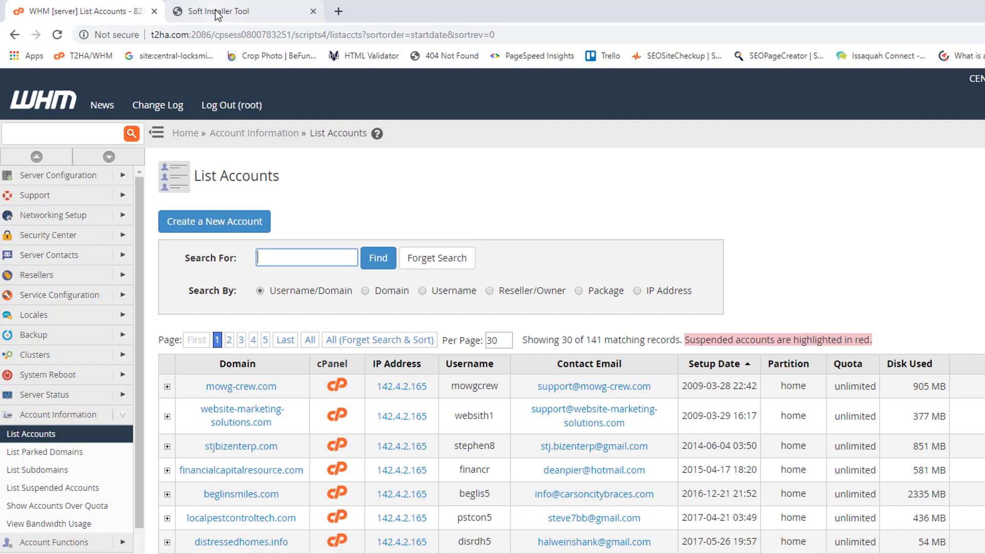
left_click(241, 11)
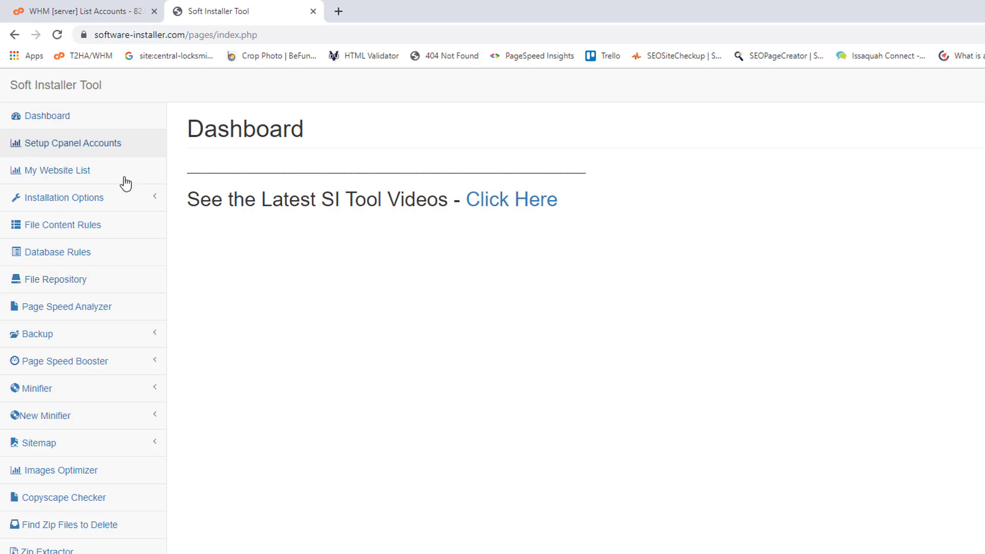
left_click(66, 148)
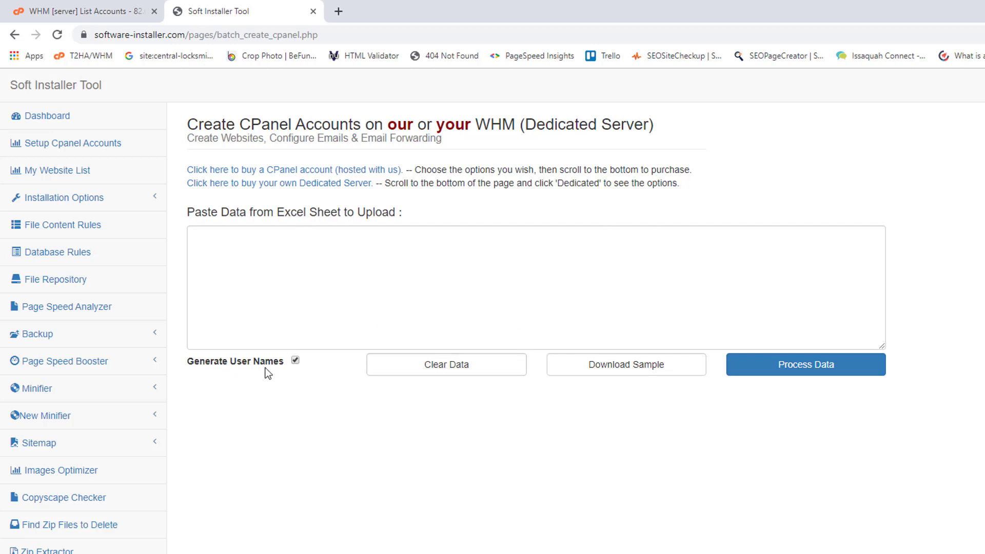
left_click(296, 361)
Switch to Excel and copy the whole account table, A1:G97, including the header row.
key("alt+Tab")
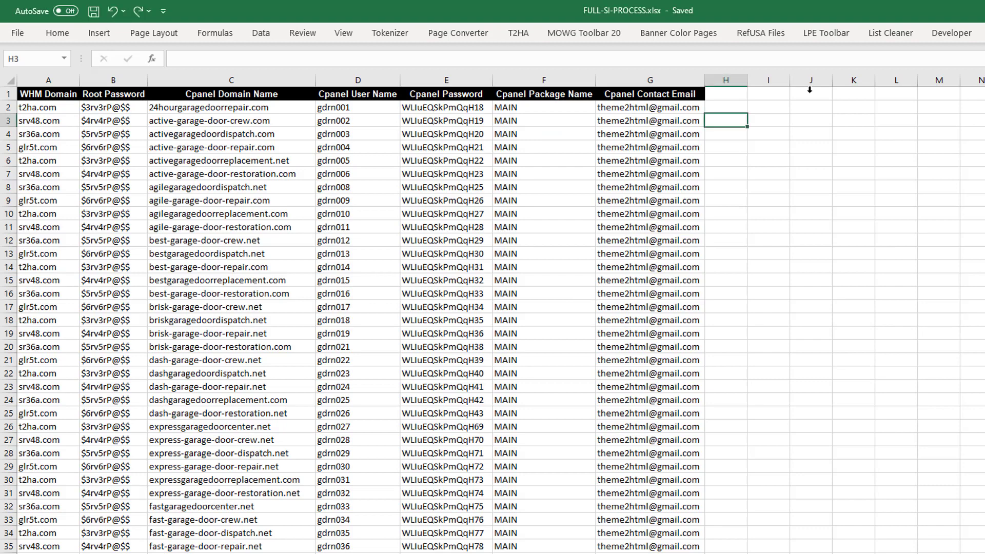
left_click(46, 98)
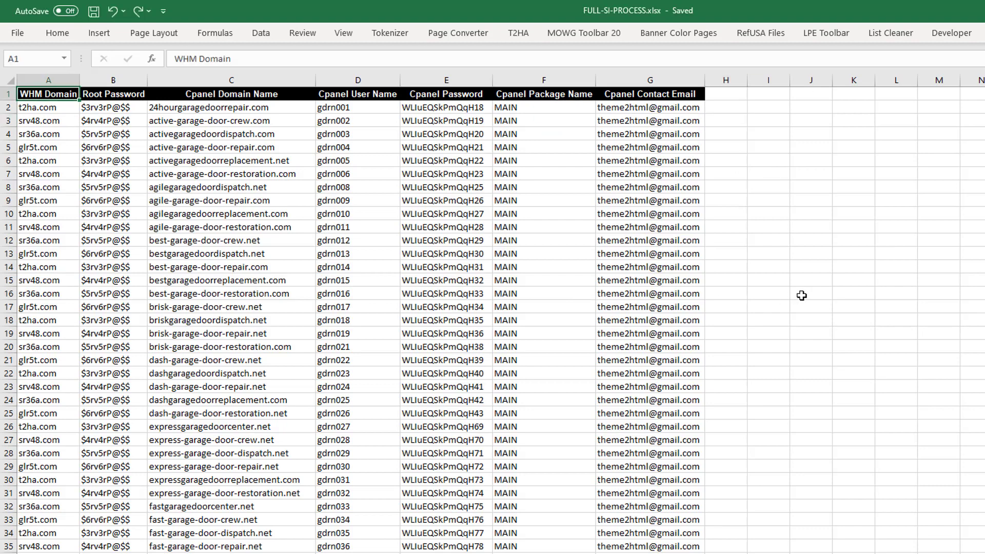
scroll(795, 318, "down", 14)
scroll(795, 318, "down", 10)
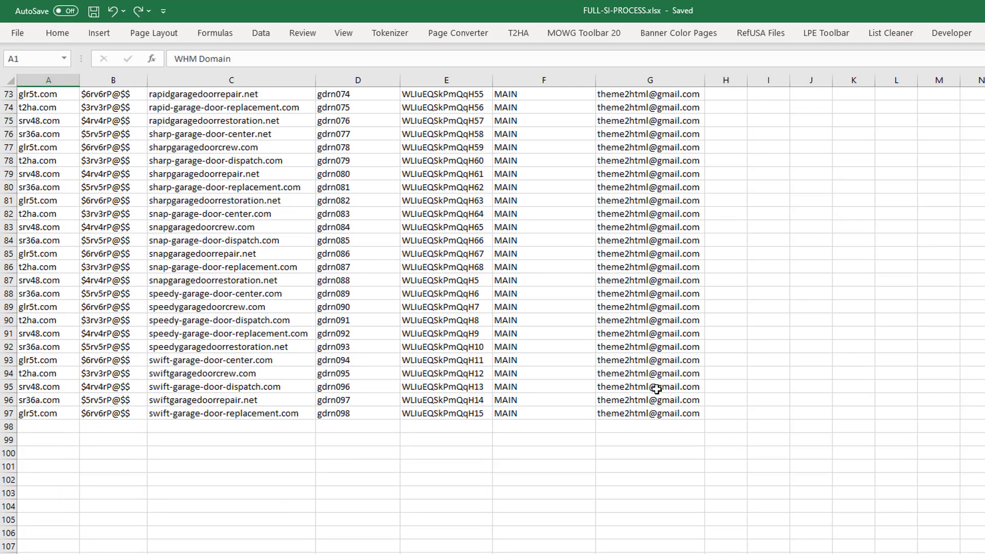
left_click(641, 411, "shift")
key("ctrl+c")
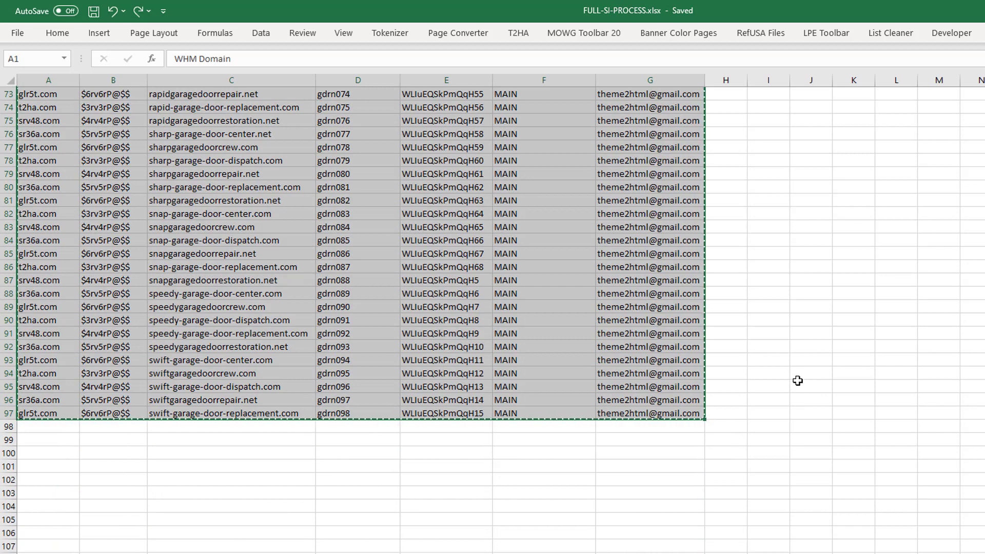
scroll(798, 381, "up", 20)
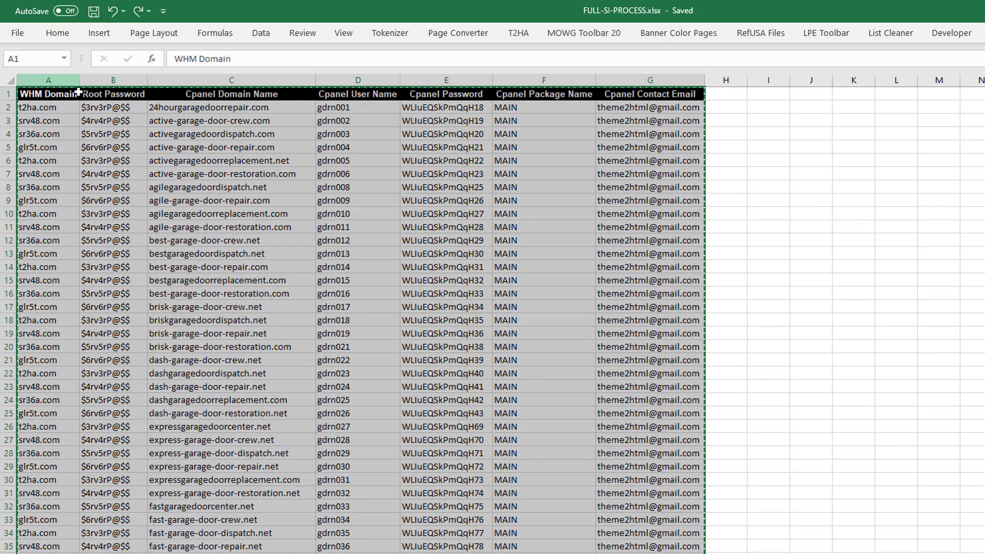
Paste the copied account data, including the root and Cpanel passwords, into the Soft Installer upload field in Chrome and process it.
key("alt+Tab")
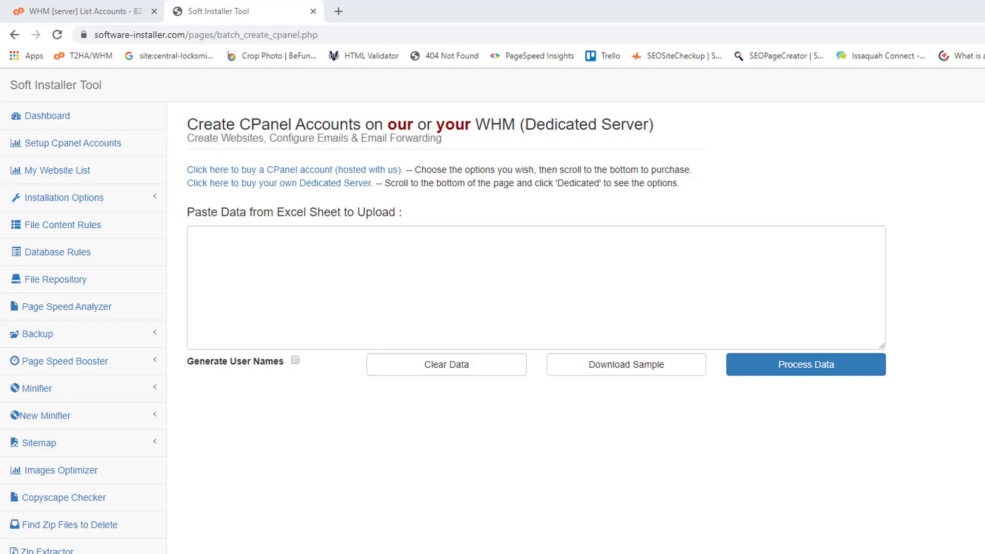
right_click(398, 286)
left_click(460, 390)
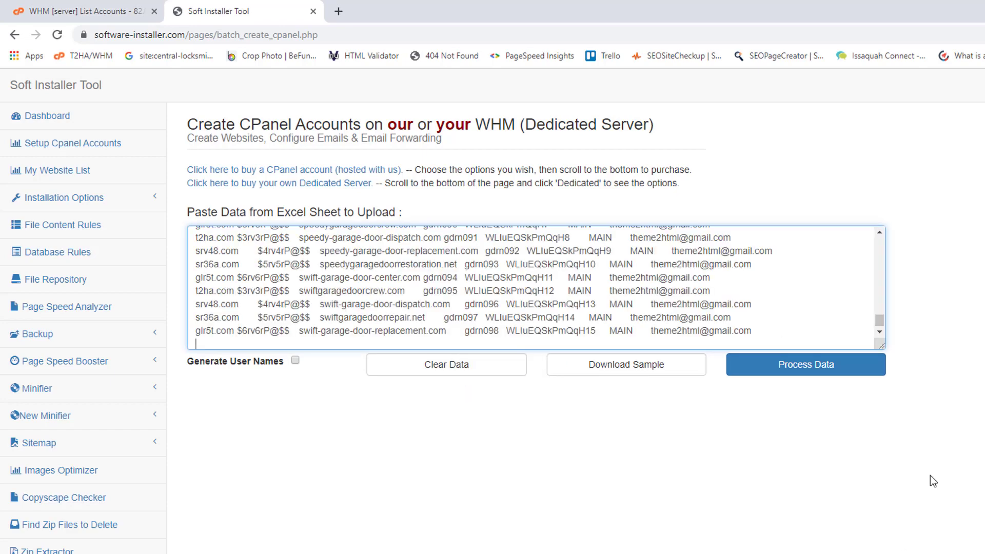
left_click(807, 371)
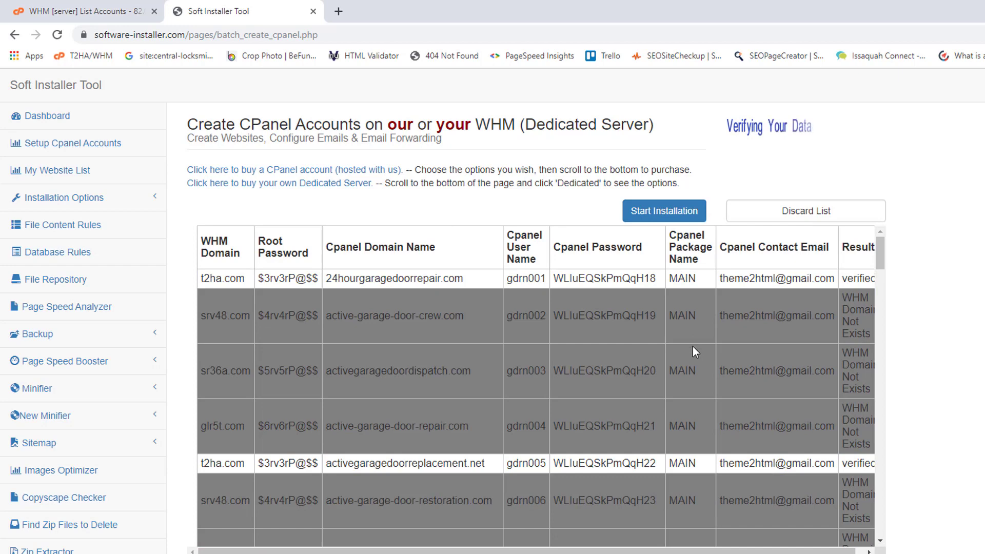
Check the verification results row by row, and discard the list together with its pasted data.
scroll(684, 355, "down", 5)
scroll(726, 247, "up", 8)
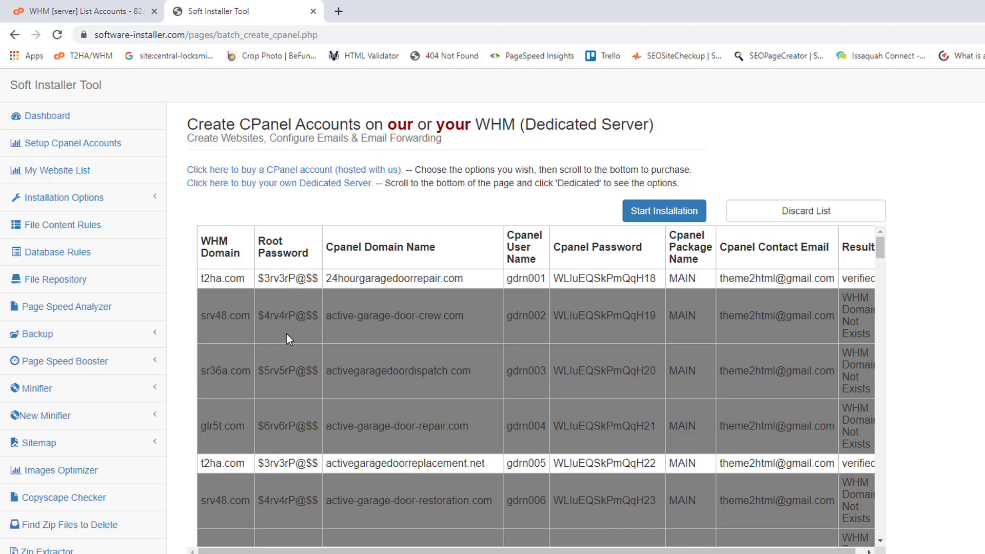
scroll(225, 408, "down", 7)
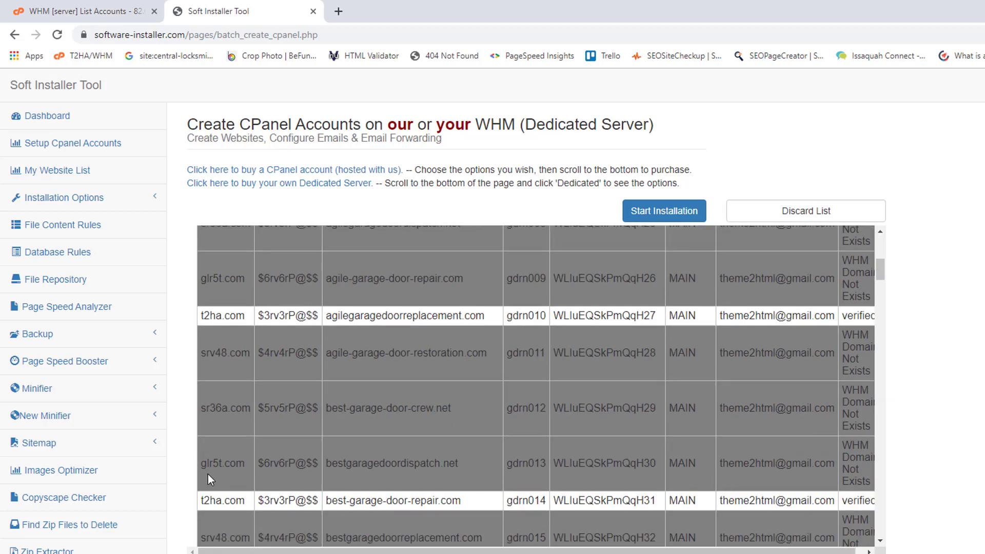
scroll(210, 470, "down", 4)
scroll(213, 464, "up", 12)
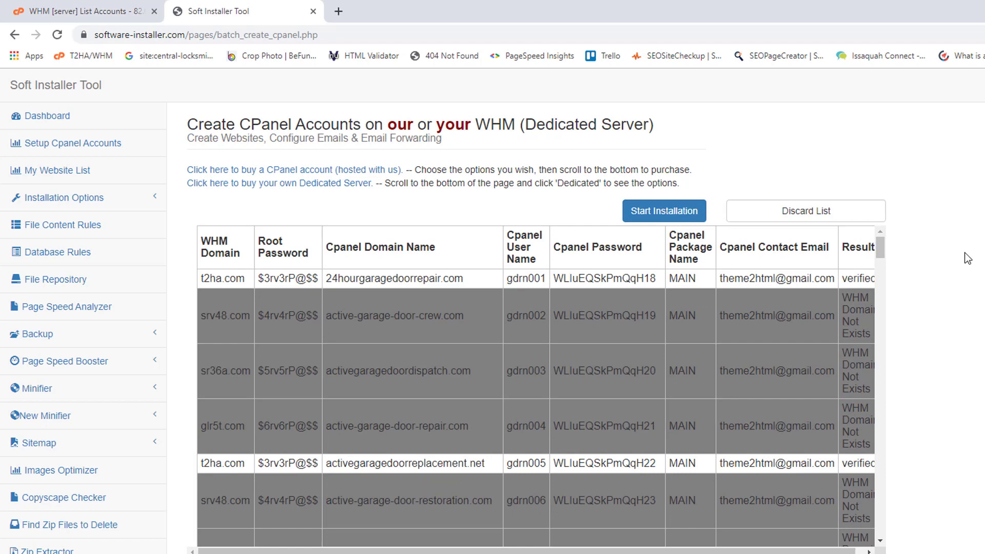
left_click(821, 220)
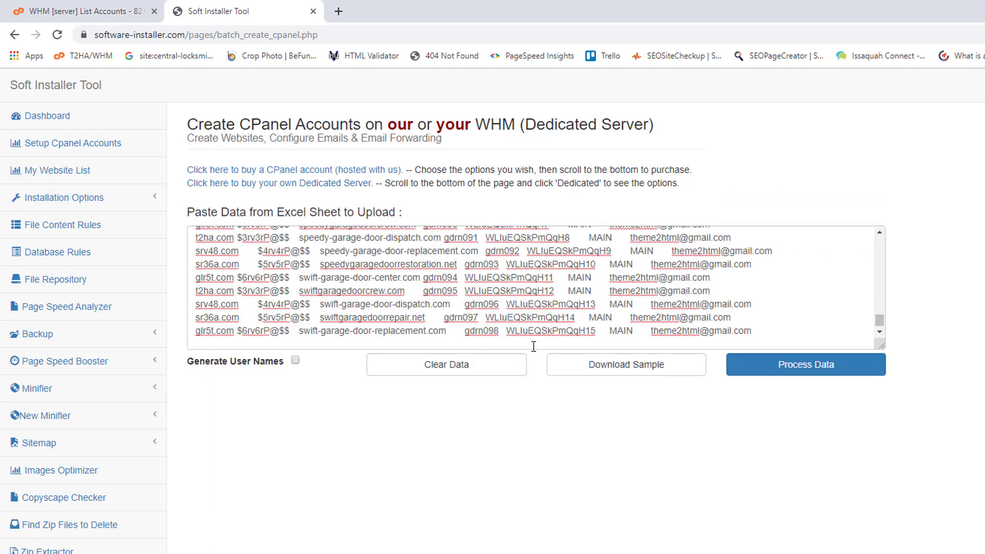
left_click(448, 366)
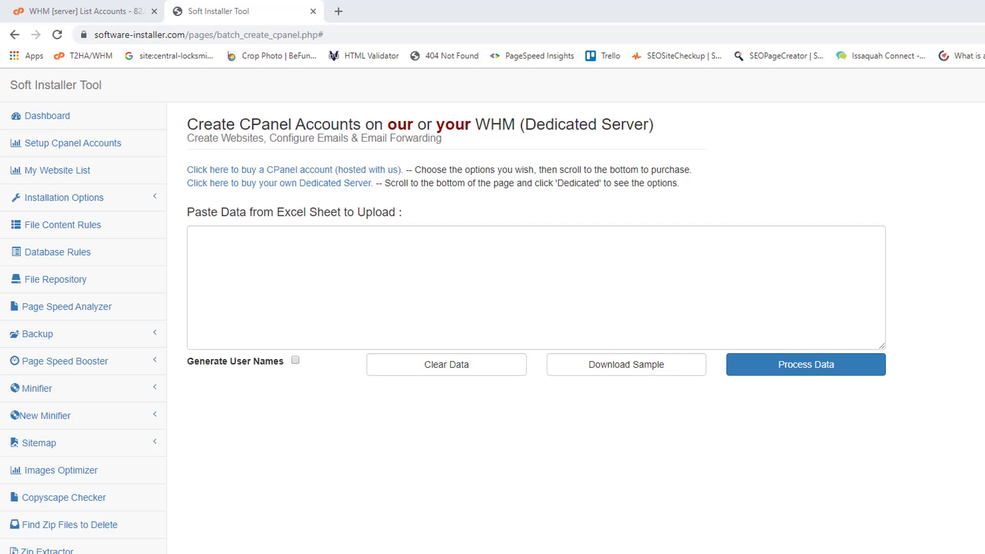
Switch to Excel and review row 2 from the Cpanel Domain Name in C2 to the Cpanel Contact Email in G2.
double_click(510, 6)
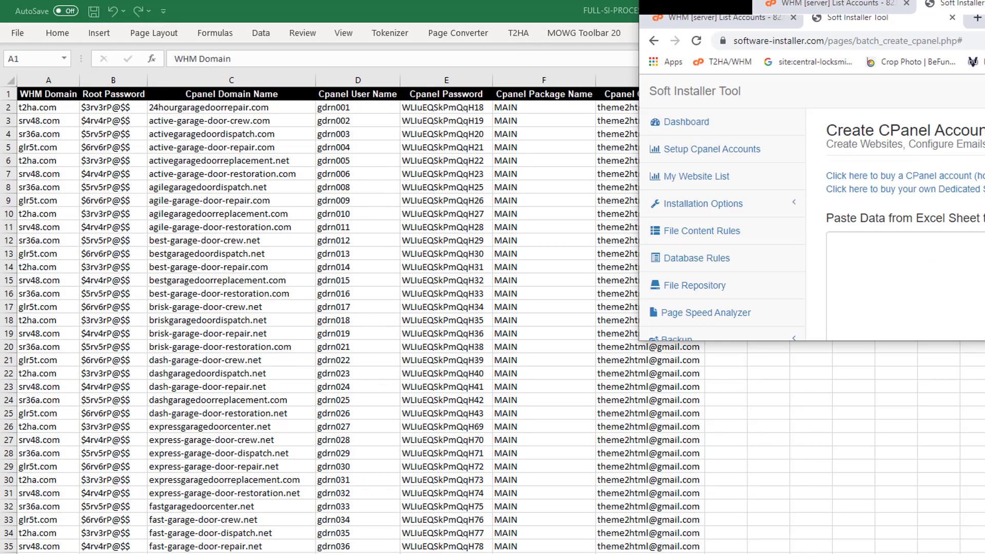
key("alt+Tab")
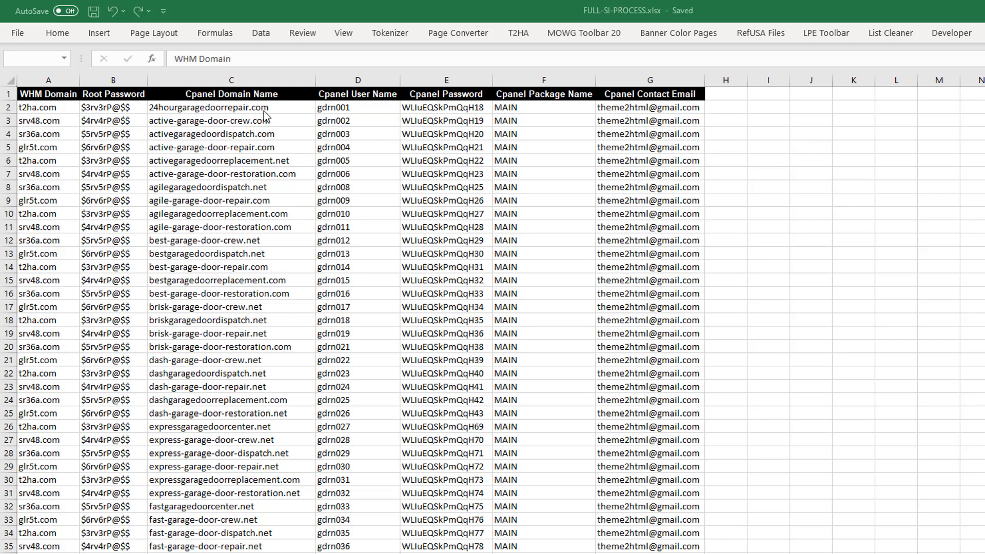
key("ctrl+a")
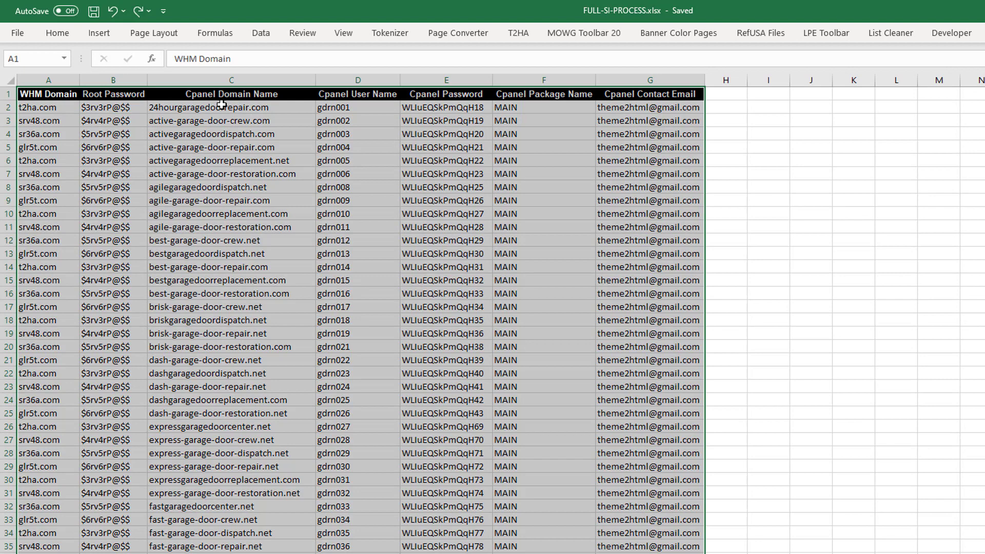
left_click(223, 107)
left_click(358, 107)
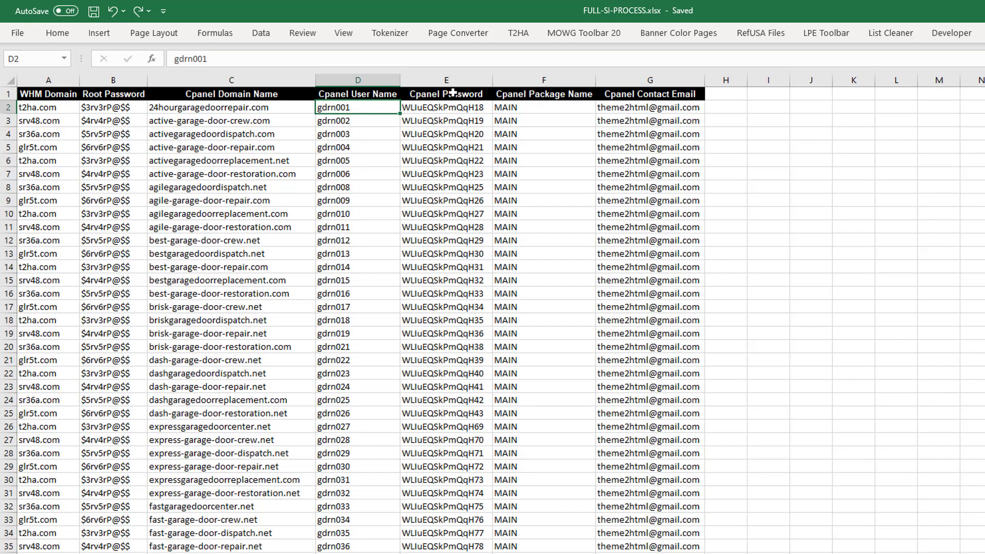
left_click(442, 107)
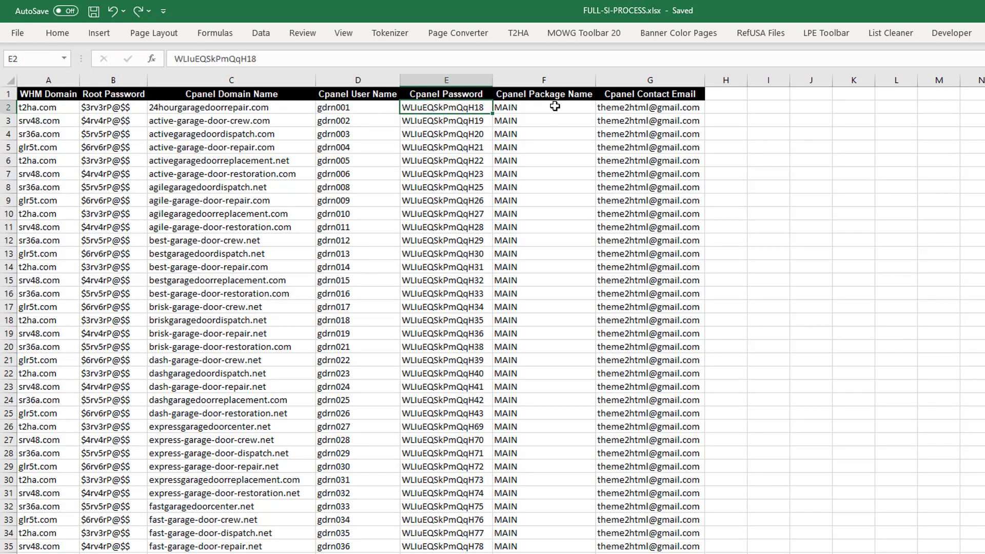
left_click(550, 110)
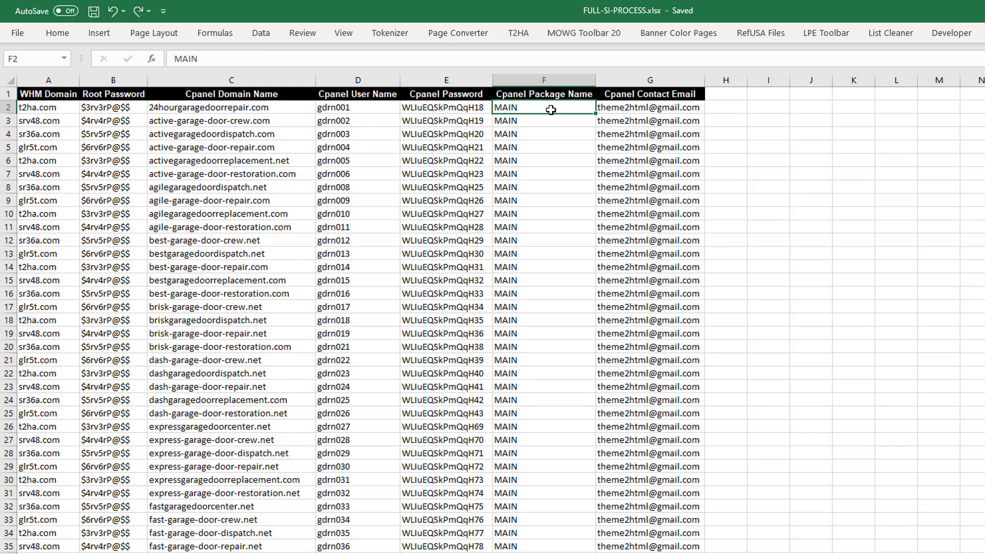
left_click(627, 105)
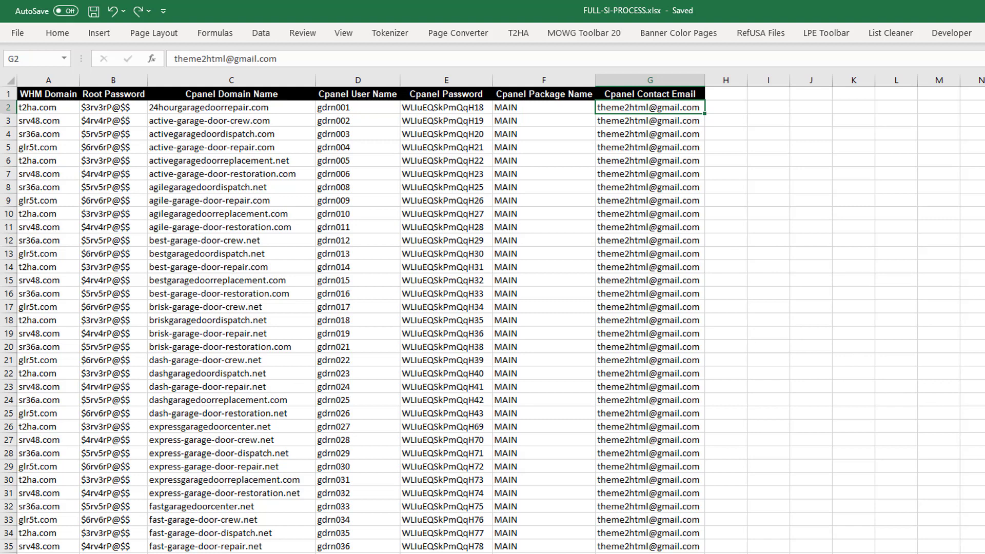
Switch to WHM in Chrome, reload List Accounts and sort it by Setup Date, newest first, to examine the created accounts.
key("alt+Tab")
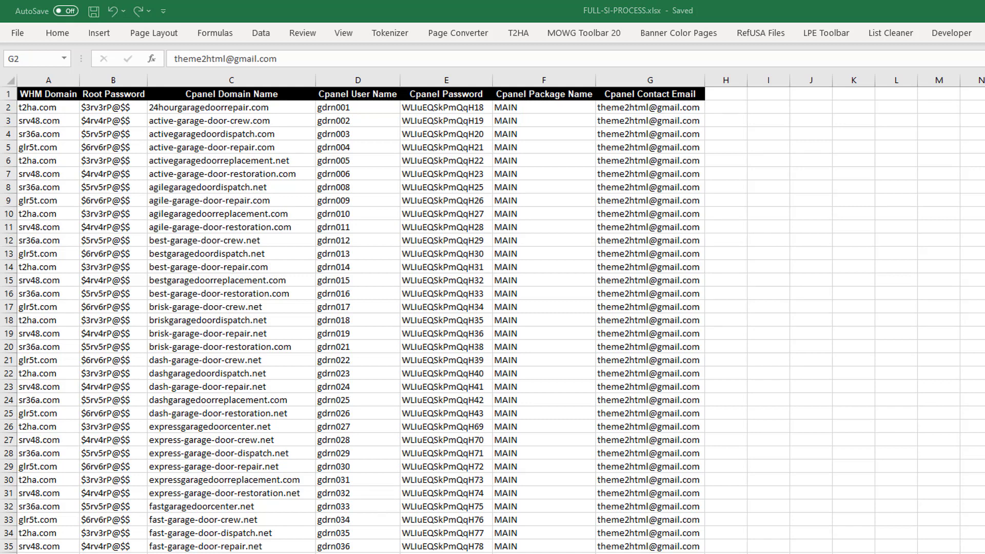
key("alt+Tab")
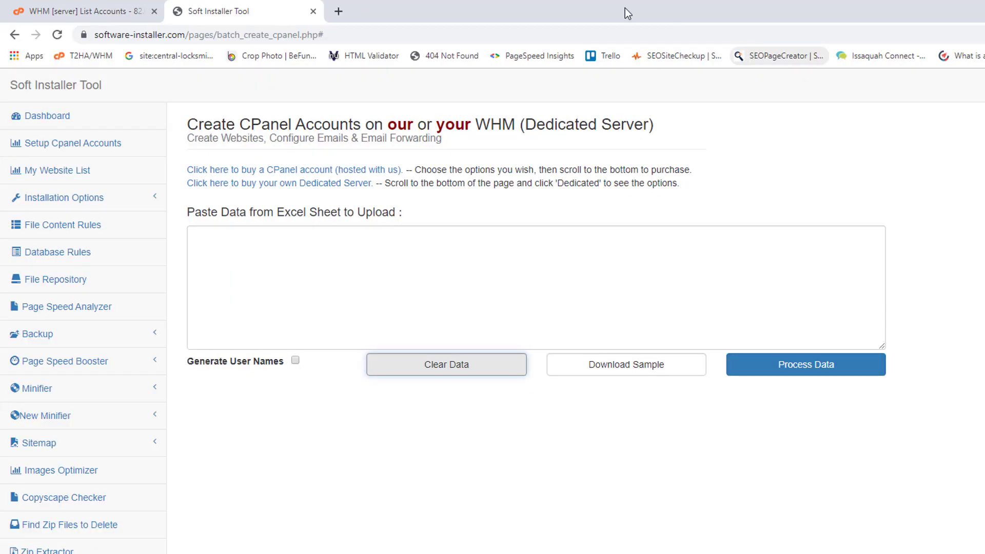
left_click(64, 14)
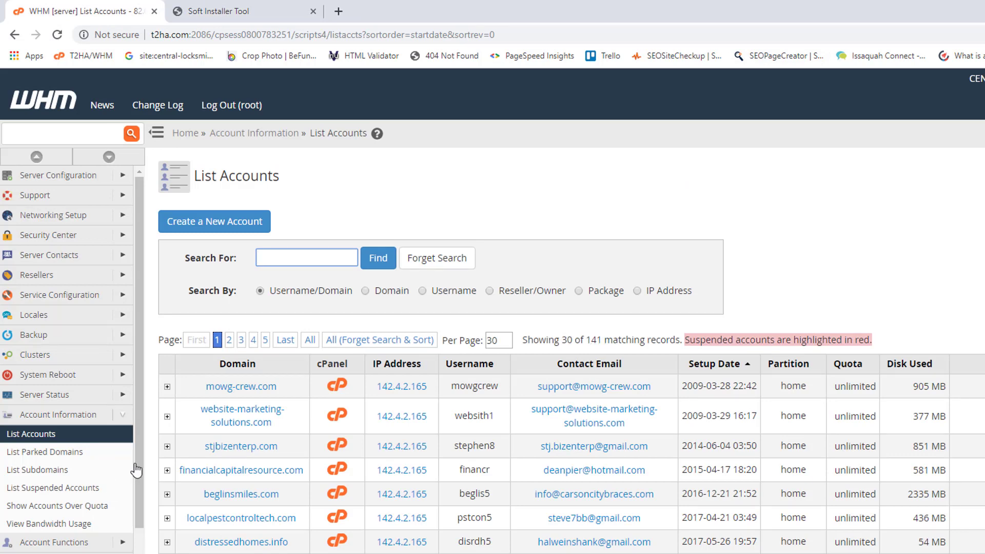
left_click(39, 434)
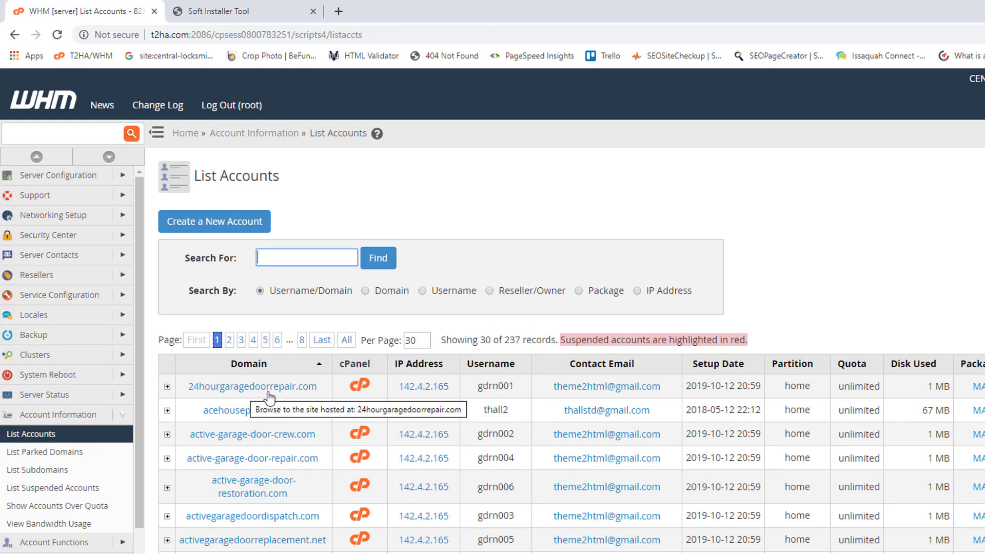
left_click(723, 365)
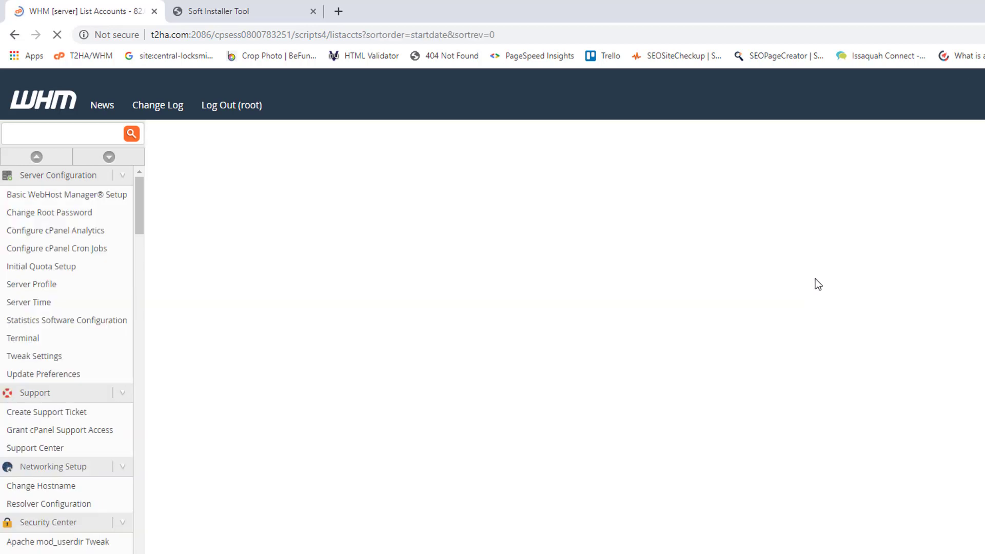
left_click(715, 365)
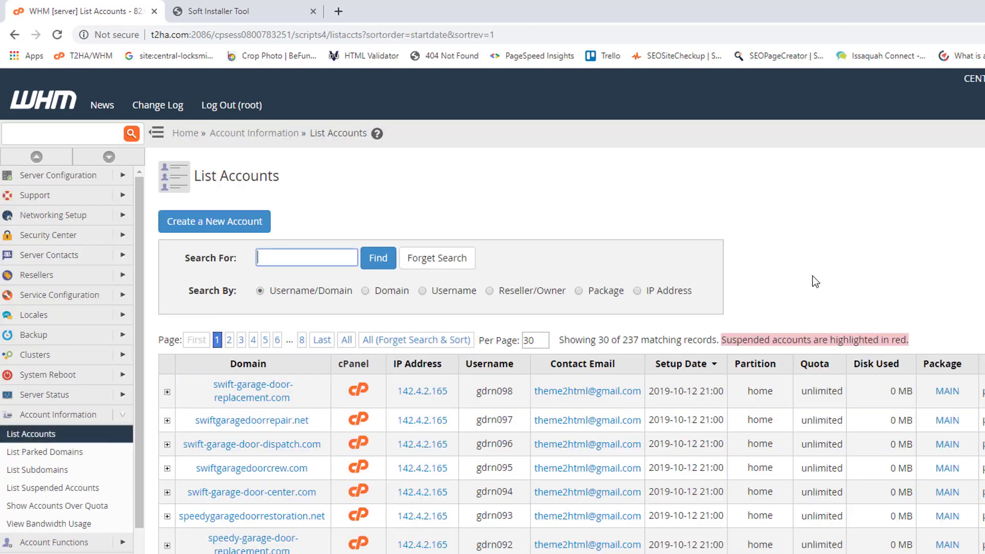
scroll(699, 386, "down", 2)
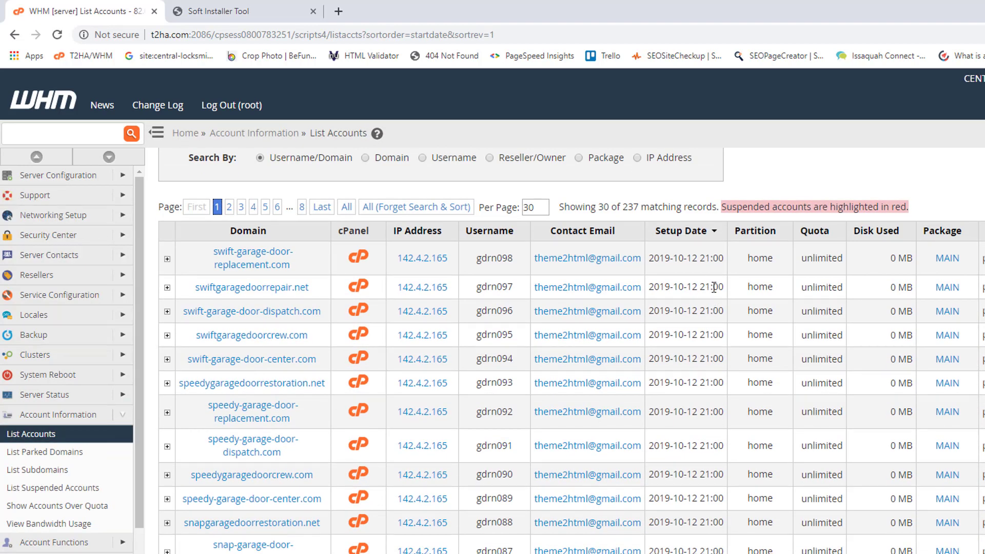
Examine the most recently created accounts through the end of the first page of the account list.
scroll(707, 297, "down", 1)
scroll(722, 303, "down", 1)
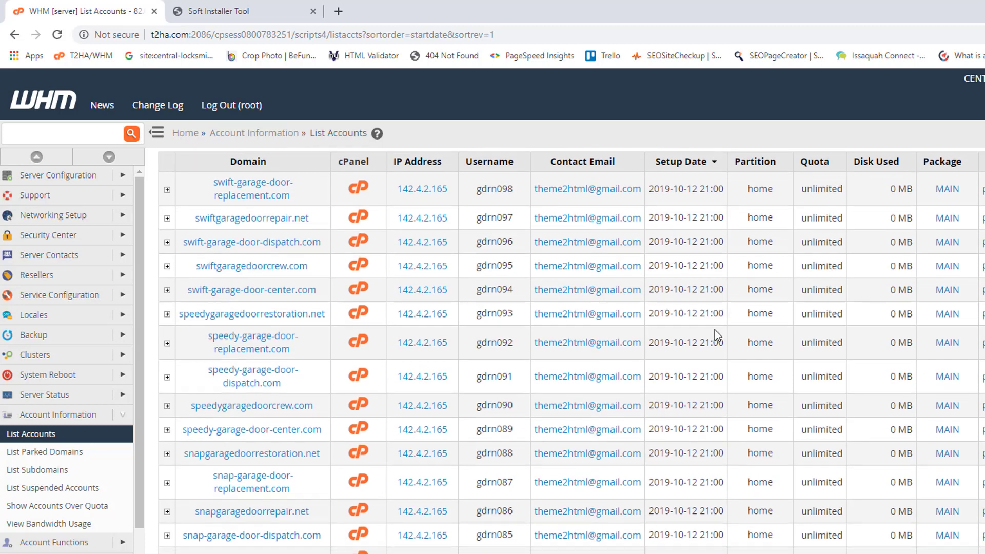
scroll(713, 334, "down", 4)
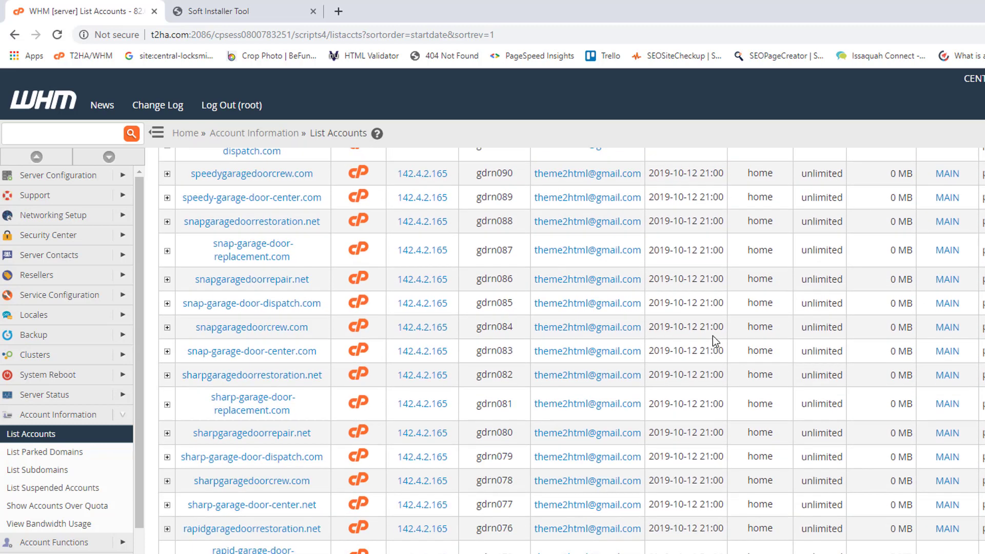
scroll(713, 339, "down", 3)
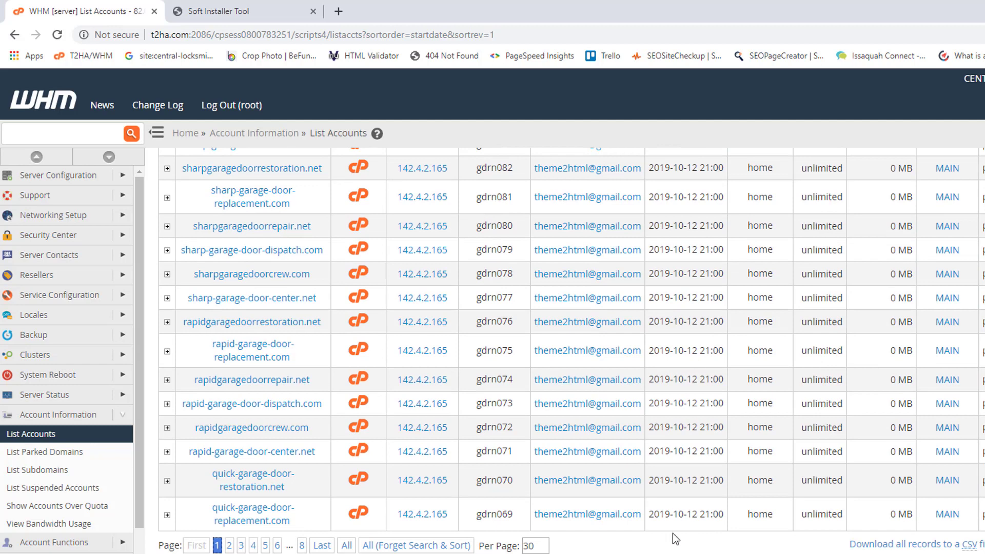
scroll(683, 521, "up", 8)
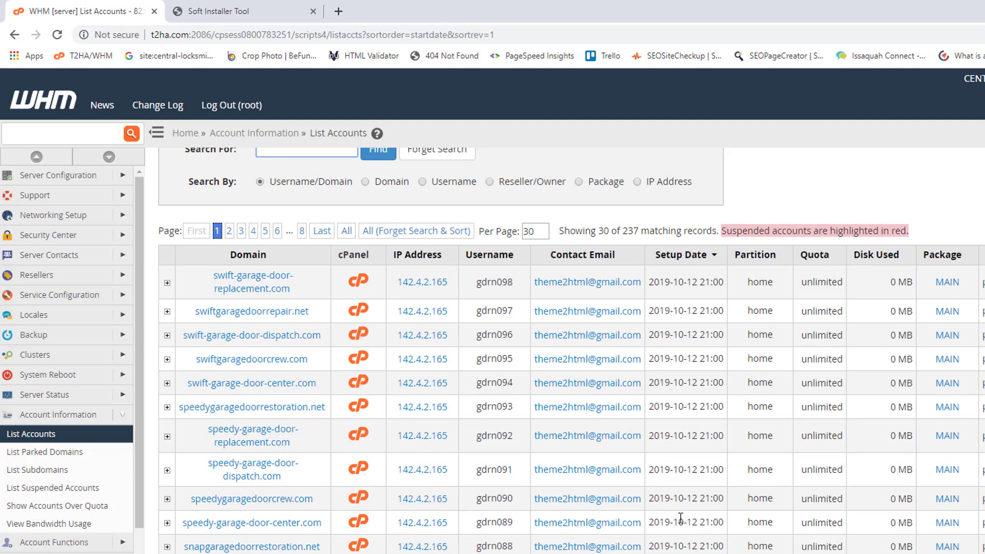
scroll(680, 519, "up", 2)
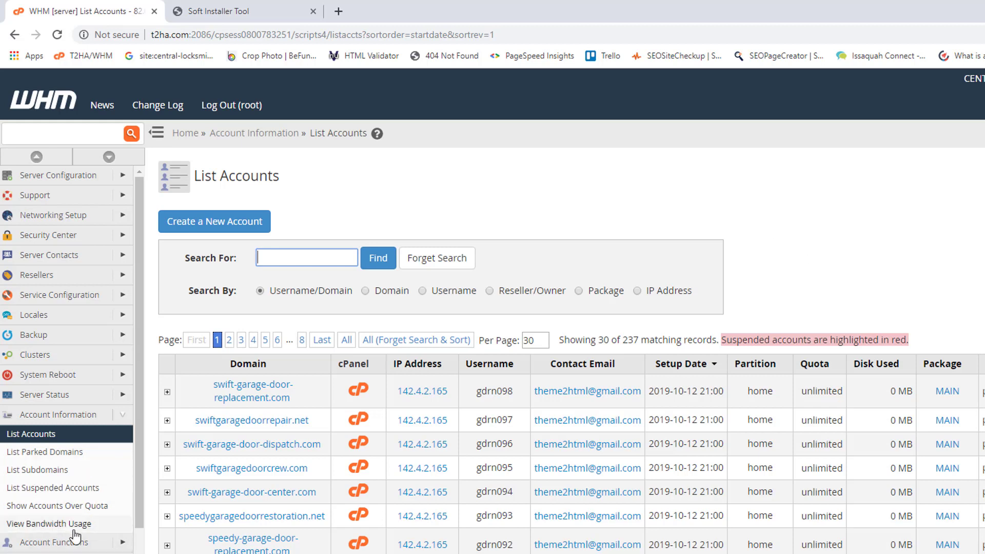
Start a new account under Account Functions with the domain 24hourgaragedoorrepair.com and the username gdrn001.
left_click(48, 544)
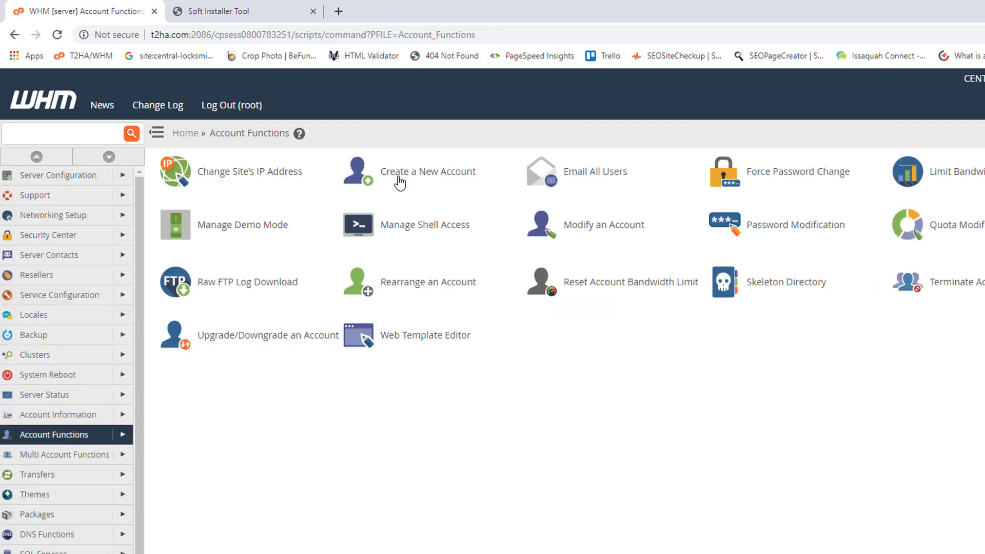
left_click(399, 183)
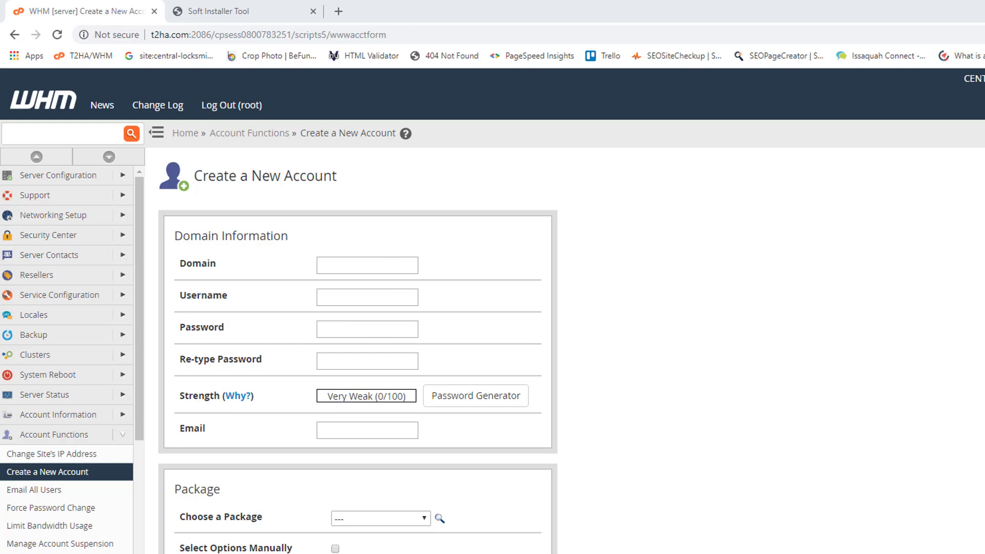
left_click(372, 260)
key("ctrl+v")
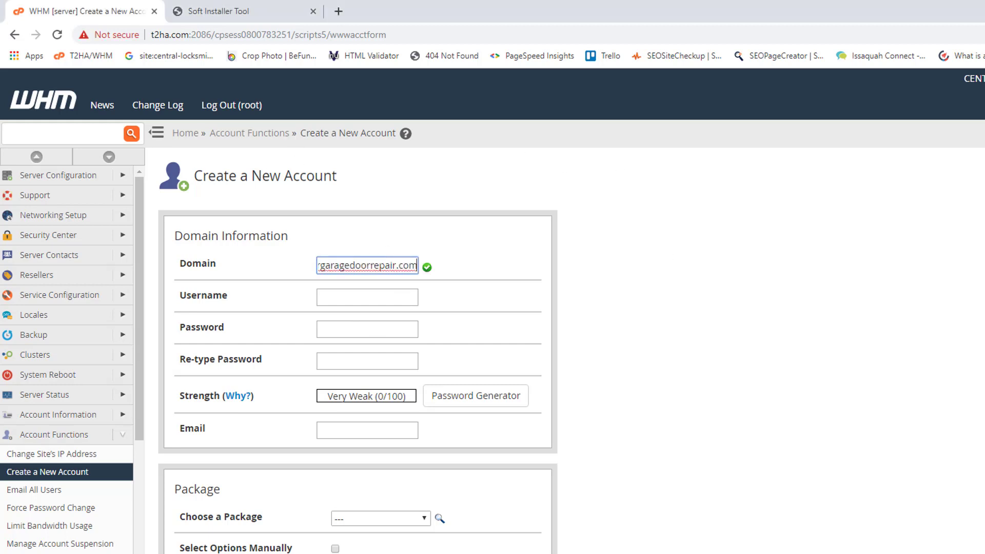
key("alt+Tab")
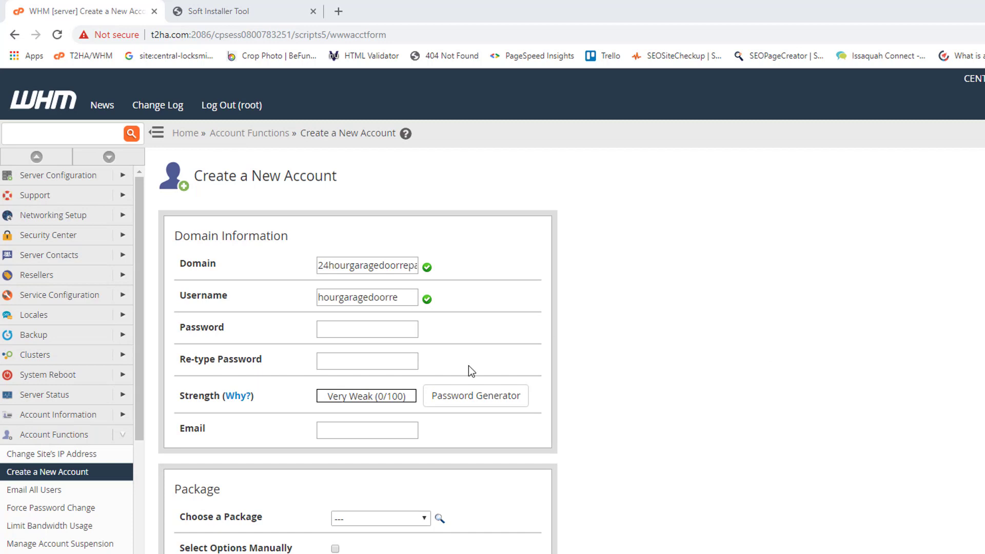
double_click(405, 296)
type("gdrn001")
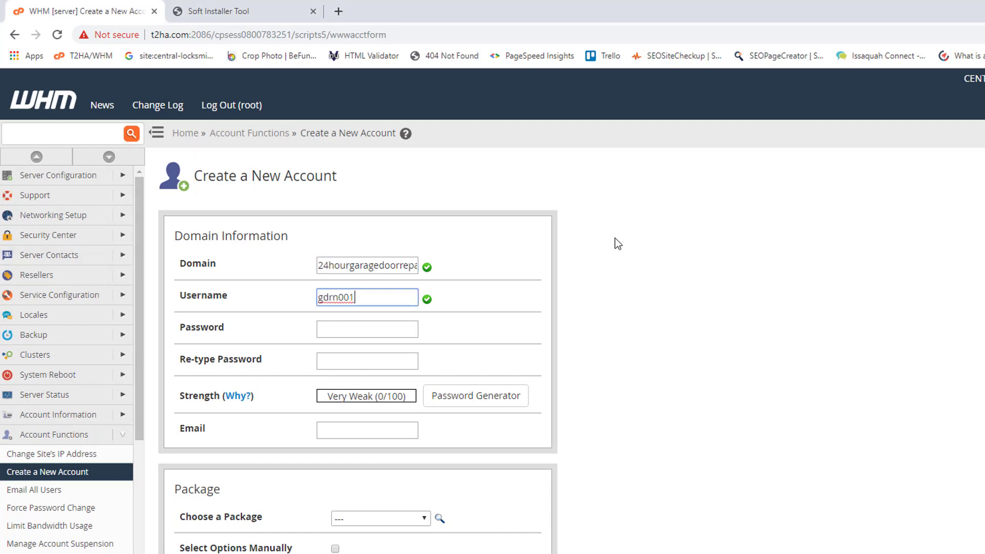
Copy the Cpanel password from the spreadsheet into Password and Re-type Password, and fill in the account's contact email.
key("alt+Tab")
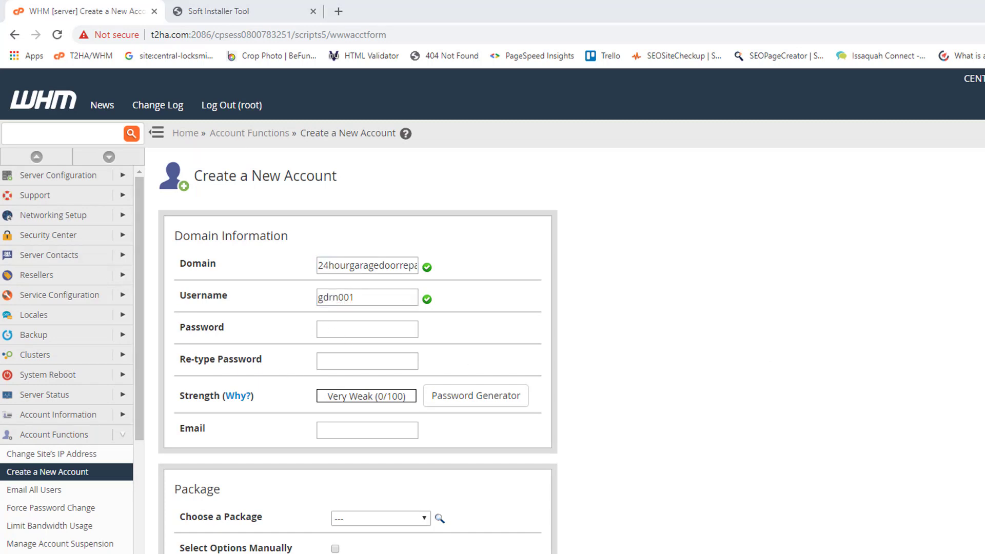
key("alt+Tab")
left_click(353, 323)
key("ctrl+v")
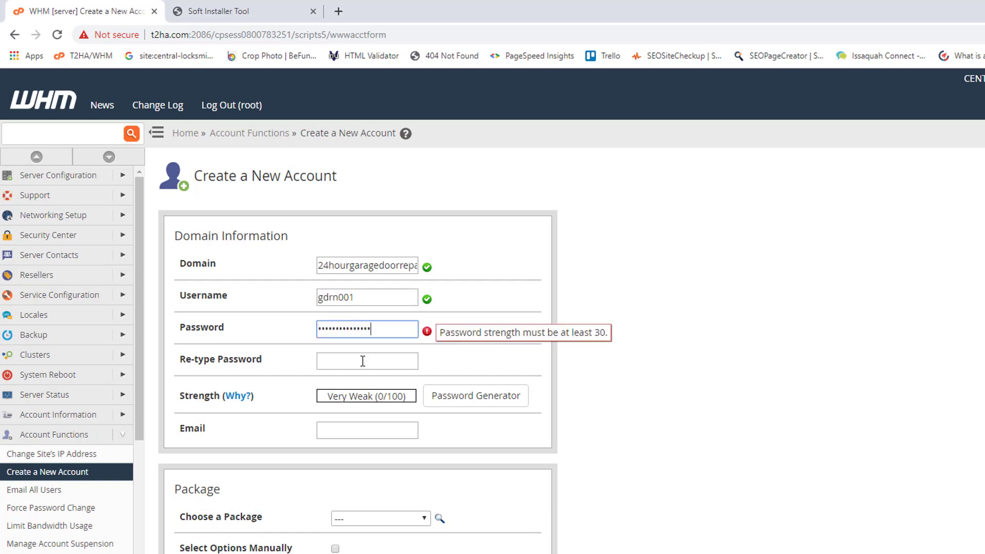
left_click(364, 362)
key("ctrl+v")
key("alt+Tab")
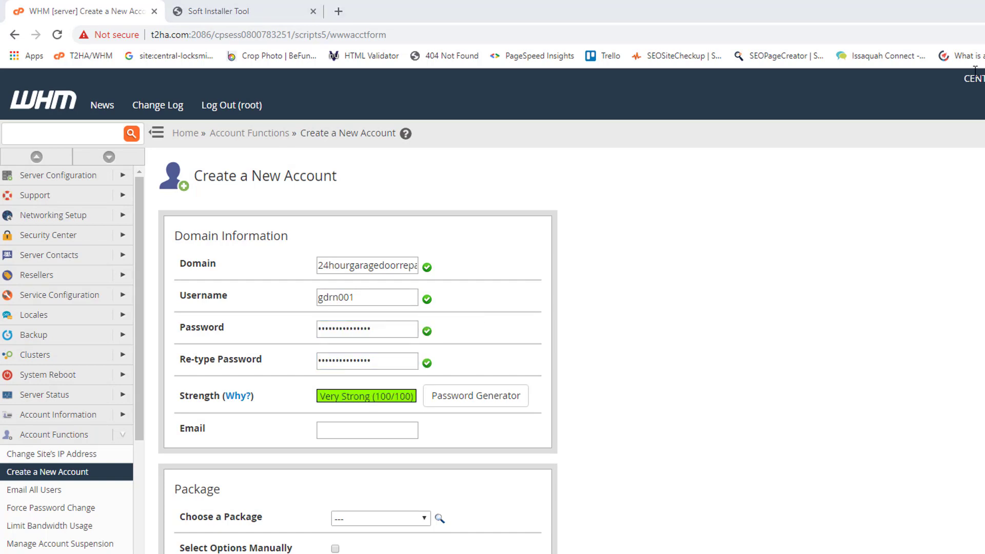
left_click(374, 429)
key("ctrl+v")
Choose the MAIN package for the new account and review the remaining options through Mail Routing Settings.
scroll(746, 389, "down", 5)
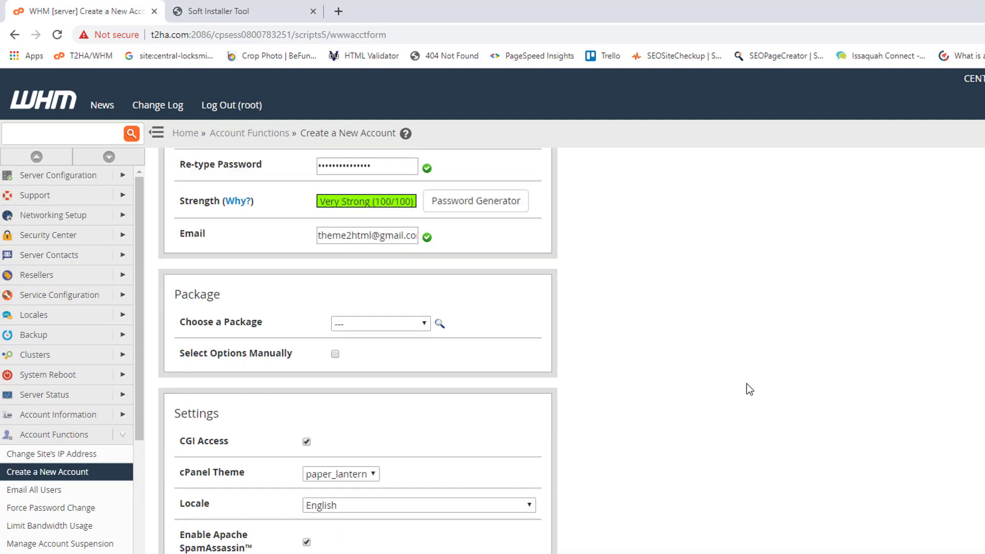
left_click(383, 252)
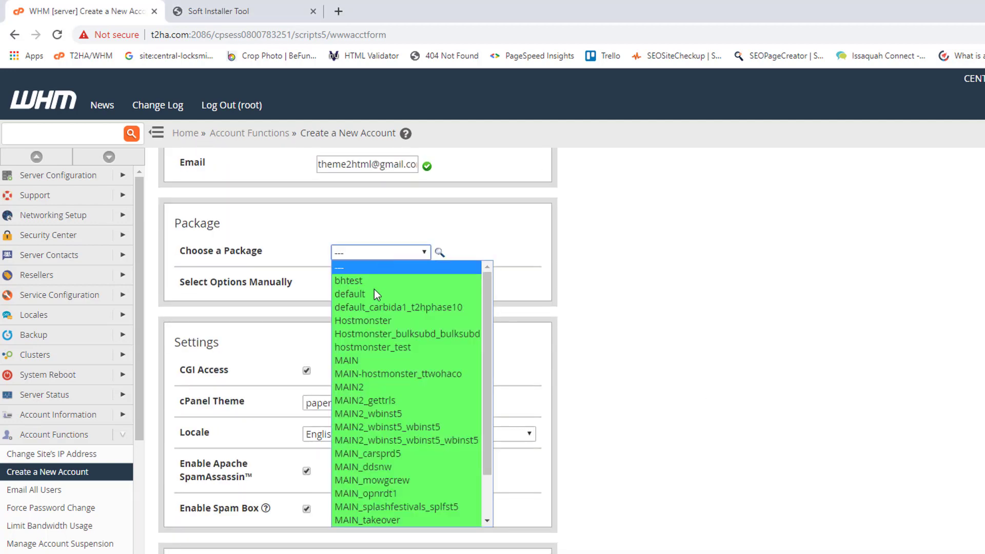
left_click(364, 360)
scroll(729, 299, "down", 10)
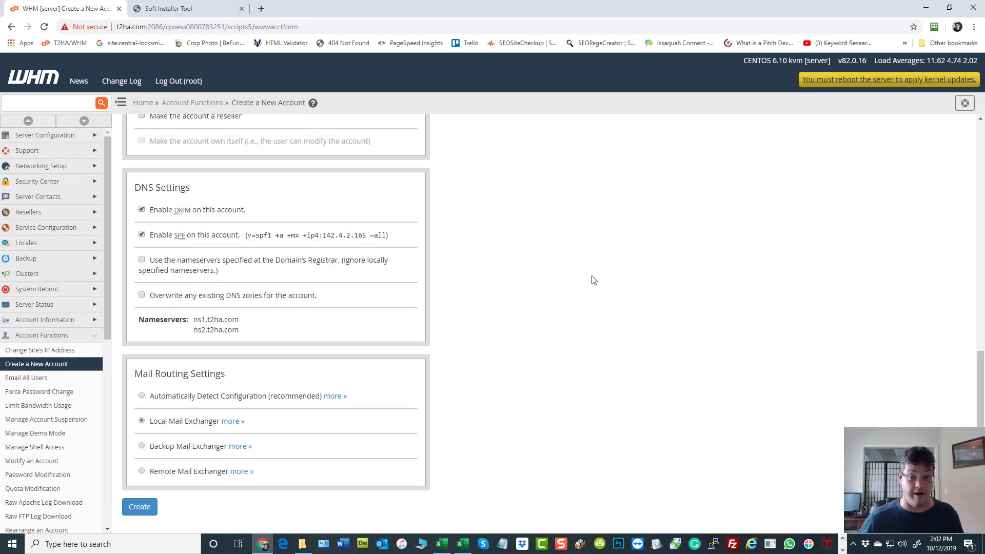
scroll(500, 259, "up", 7)
scroll(402, 337, "up", 2)
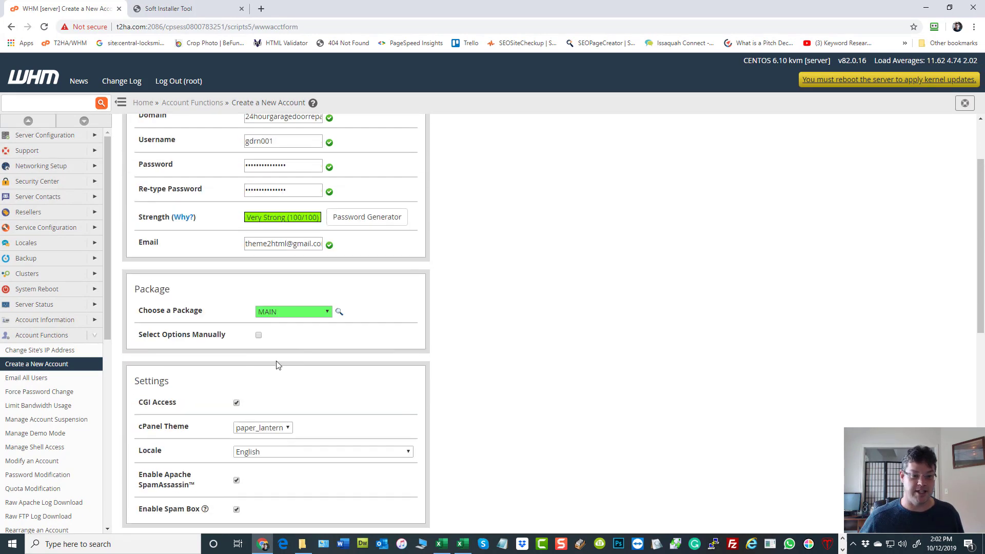
Set the new account's package to Hostmonster.
left_click(272, 313)
left_click(281, 365)
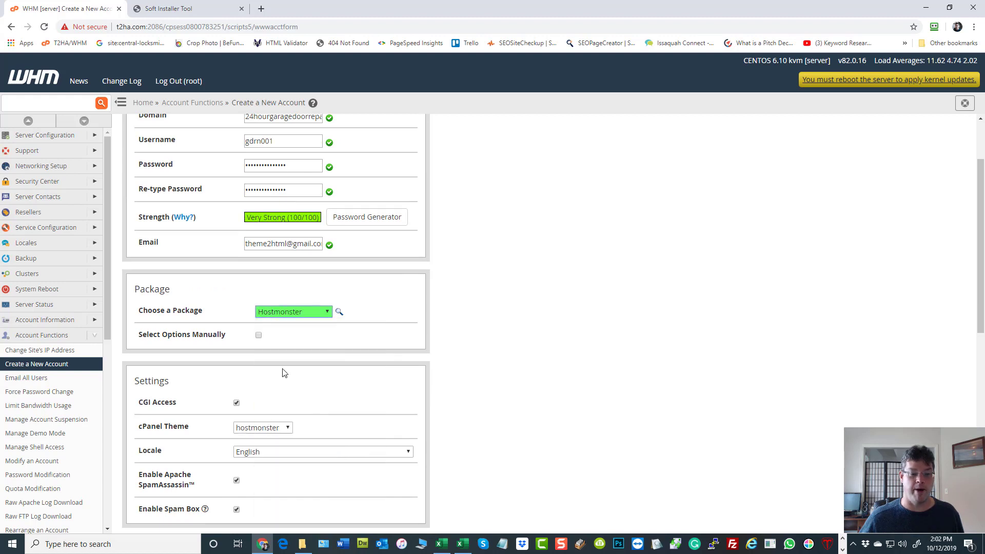
scroll(549, 427, "up", 2)
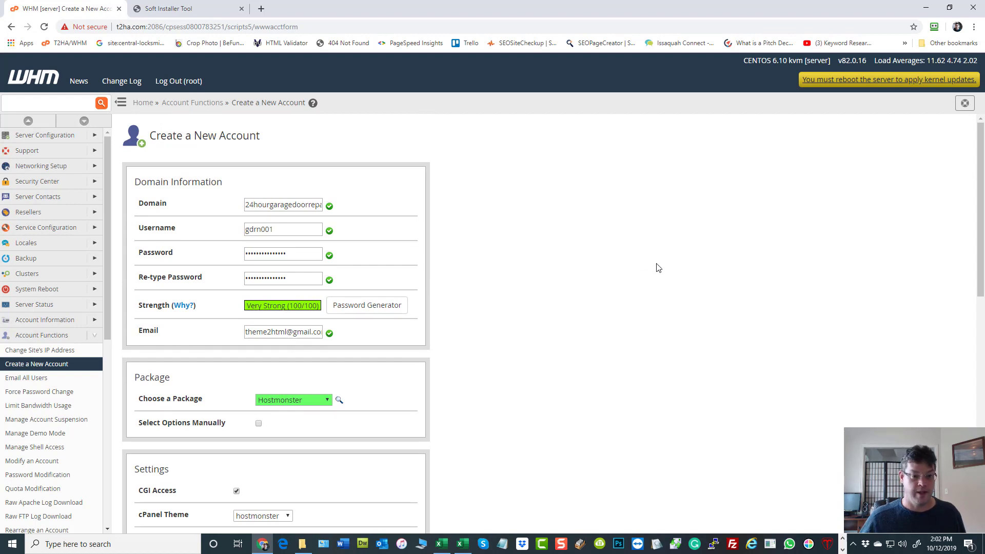
left_click(279, 228)
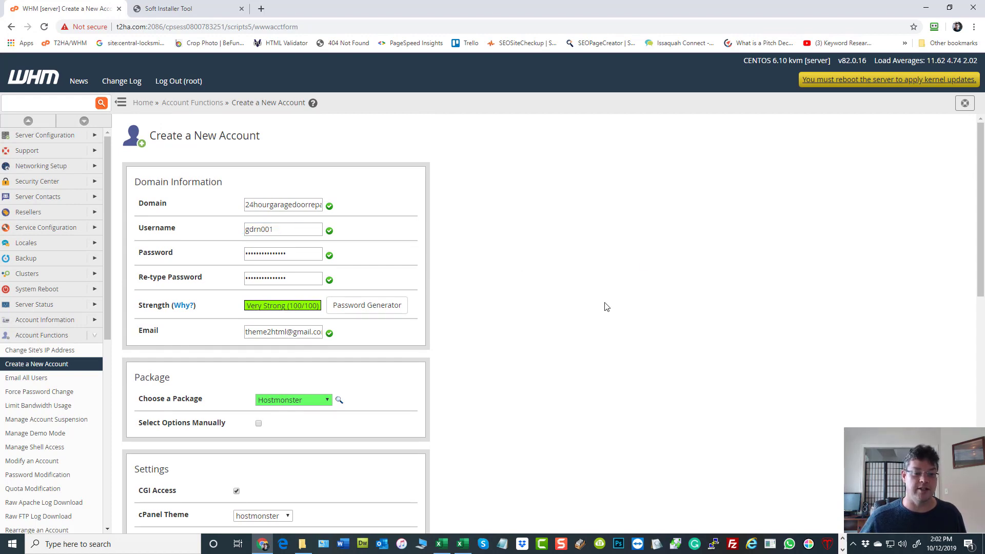
left_click(534, 256)
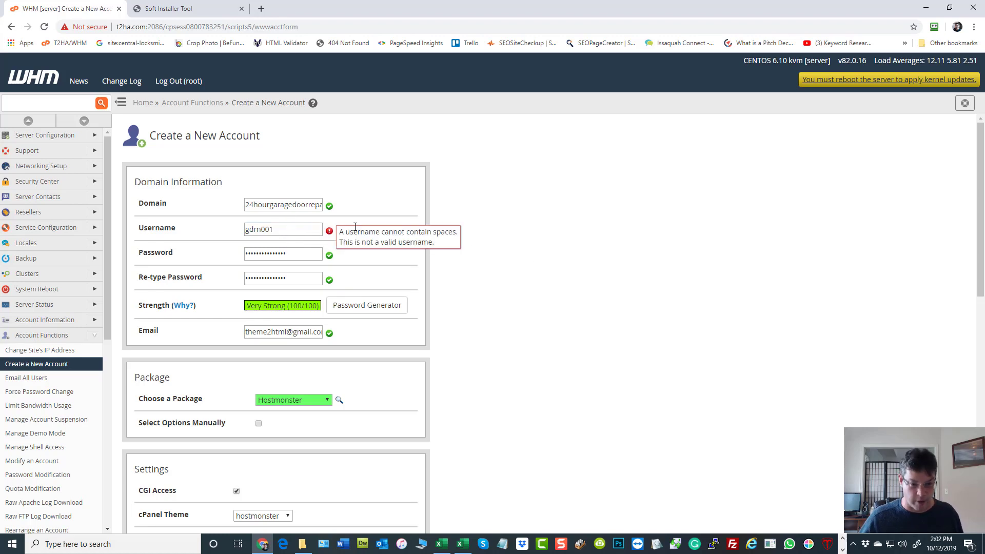
left_click(305, 228)
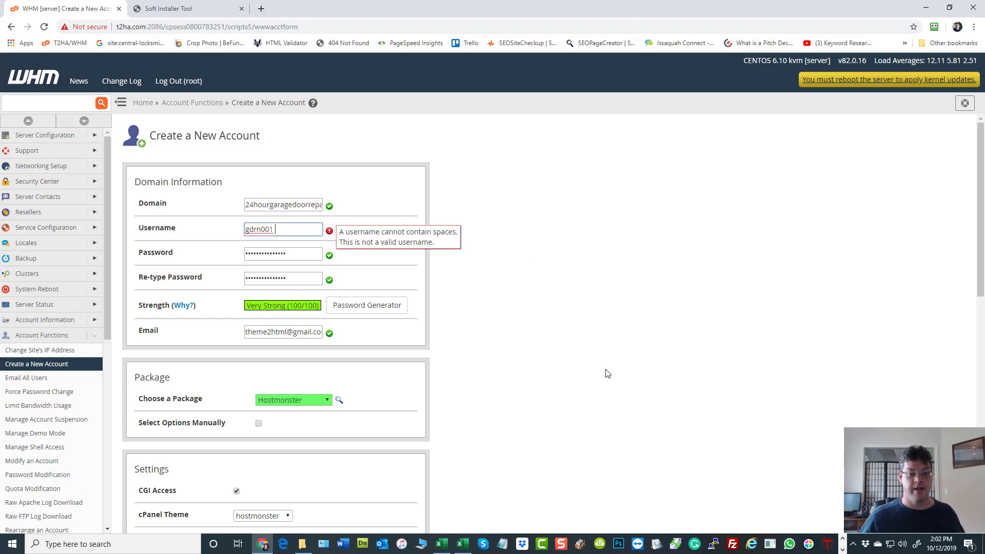
key("BackSpace")
left_click(602, 310)
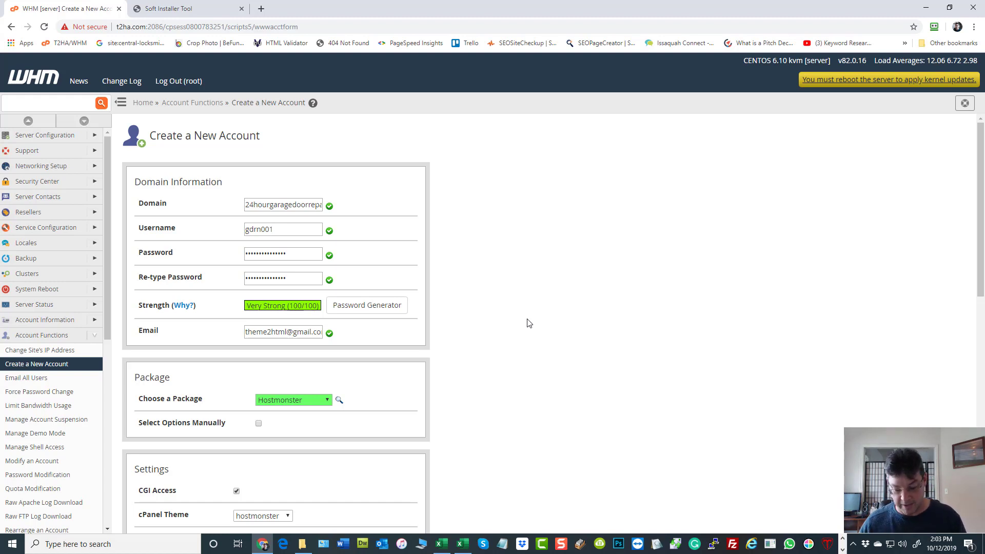
Switch to Excel, look at the 3-Add-to-My-Website-List sheet of FULL-SI-PROCESS.xlsx, and return to the 2-Create-CPanels sheet.
left_click(442, 544)
left_click(681, 164)
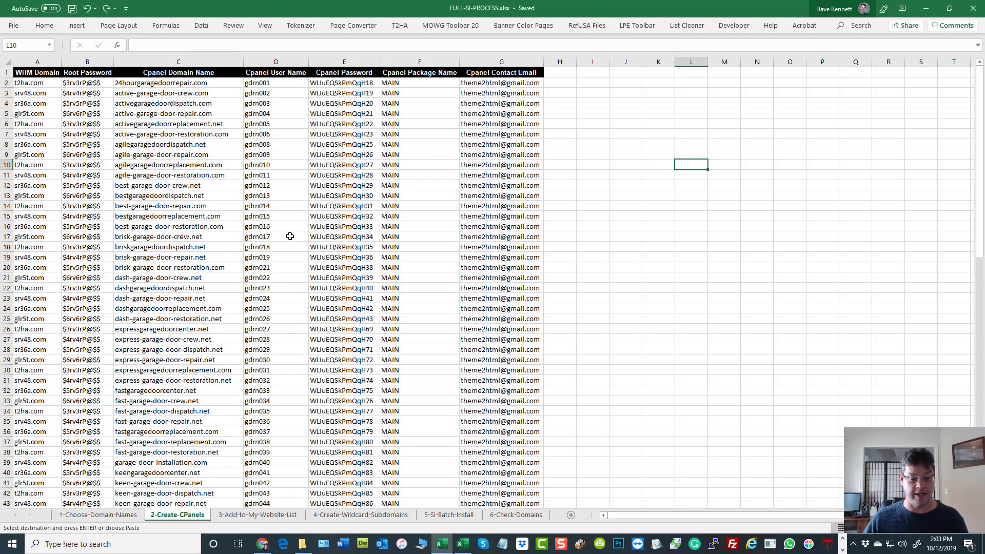
left_click(258, 515)
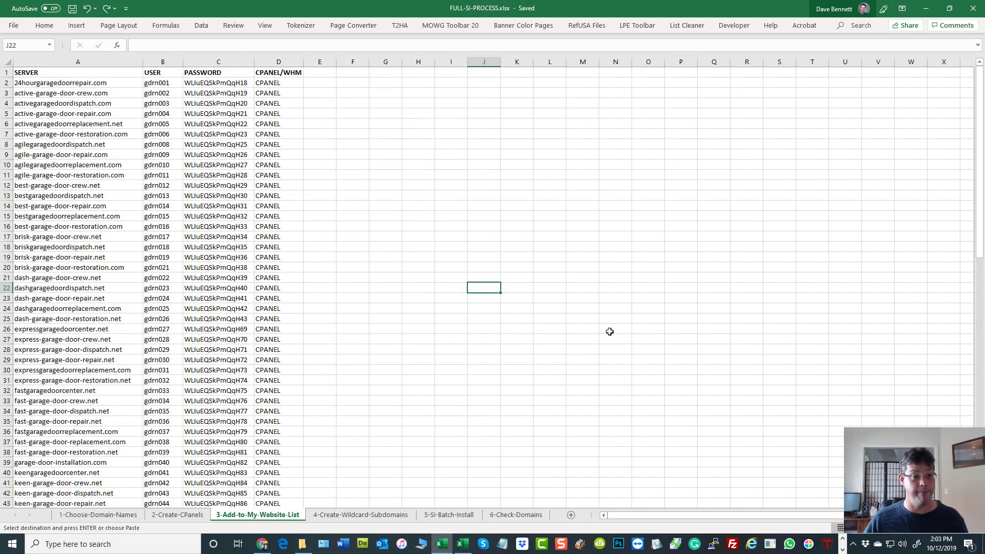
left_click(194, 516)
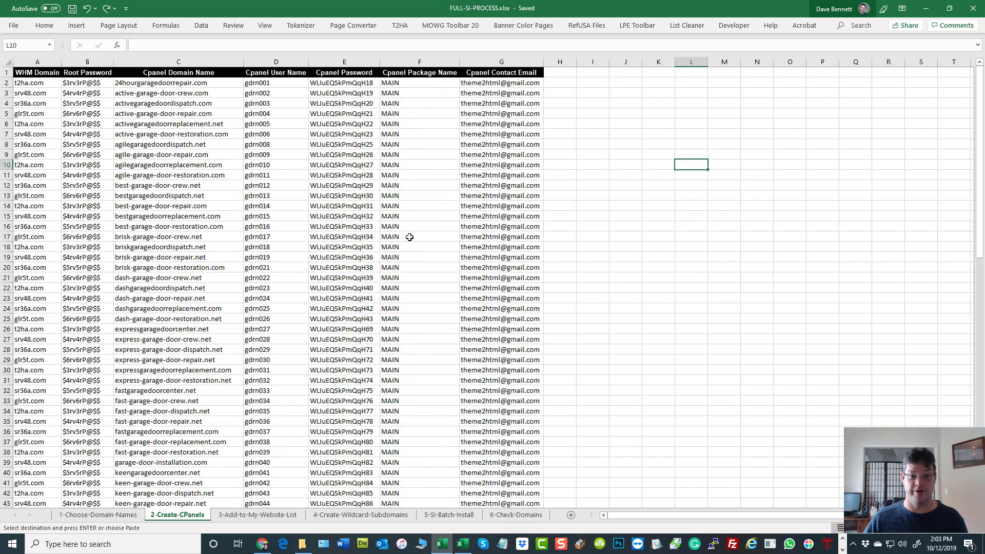